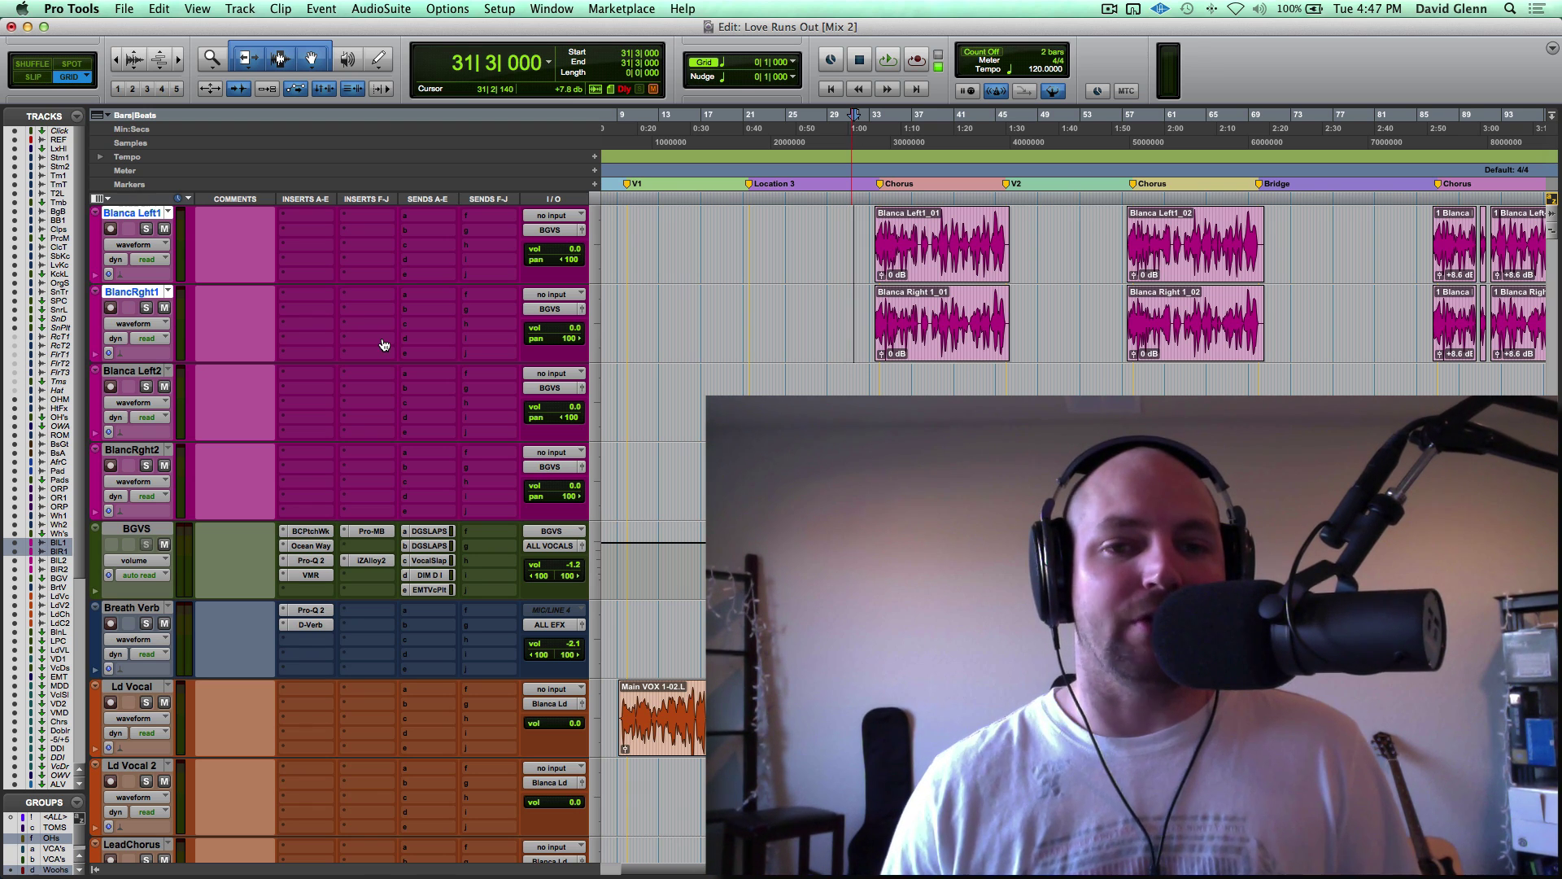
- Bring the Blanca – Love Runs Out Finder window, with its five .ptx sessions, in front of Pro Tools
key("super+Tab")
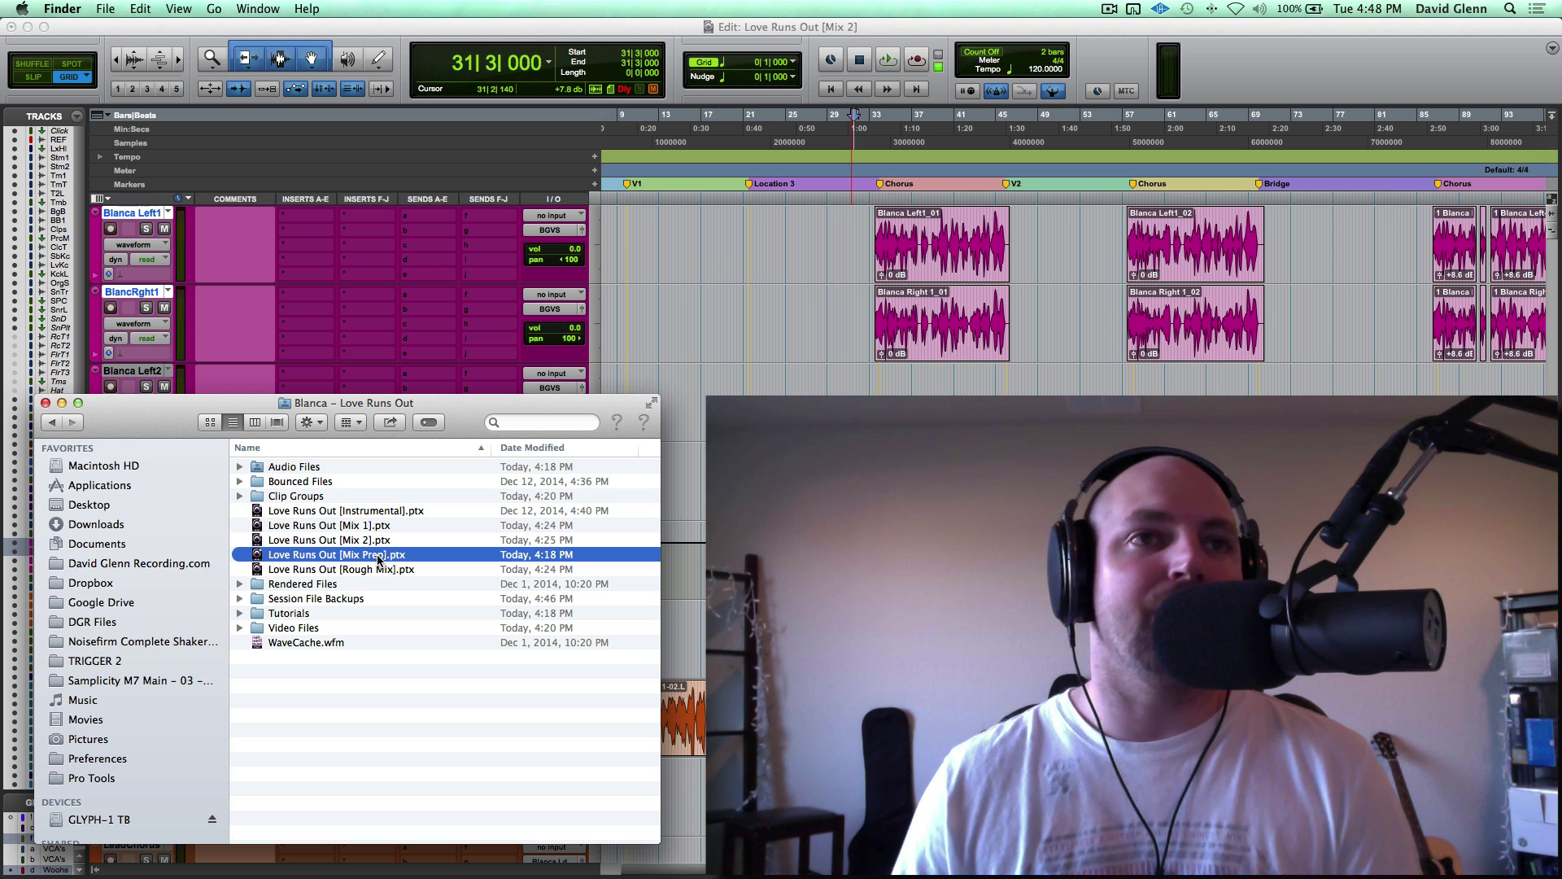
- Select the Rough Mix session file, then return to the Love Runs Out [Mix 2] session in Pro Tools
left_click(356, 569)
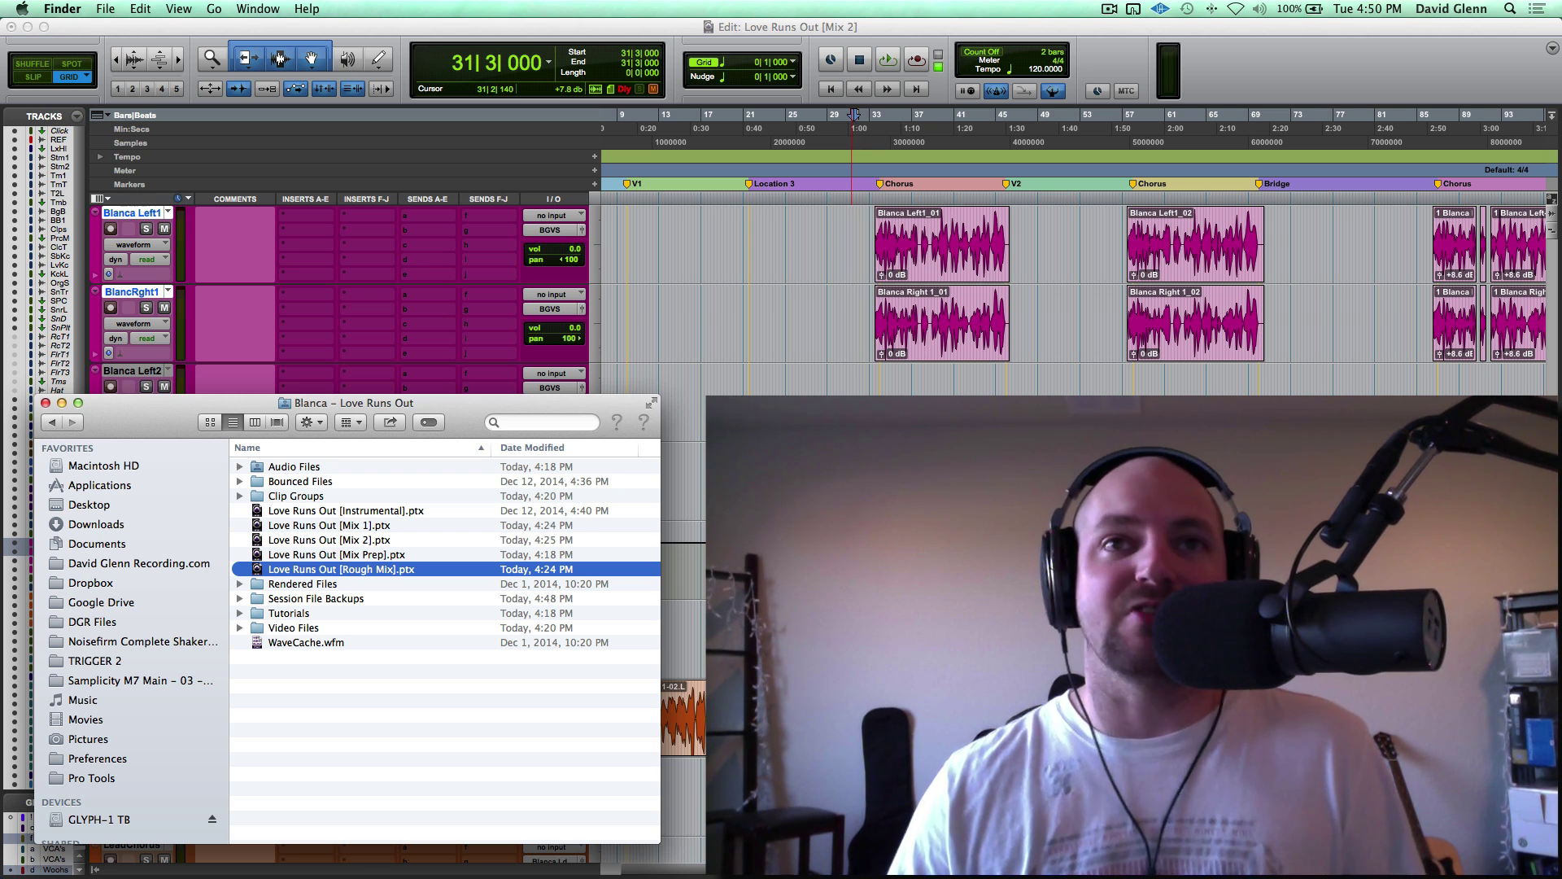
left_click(858, 310)
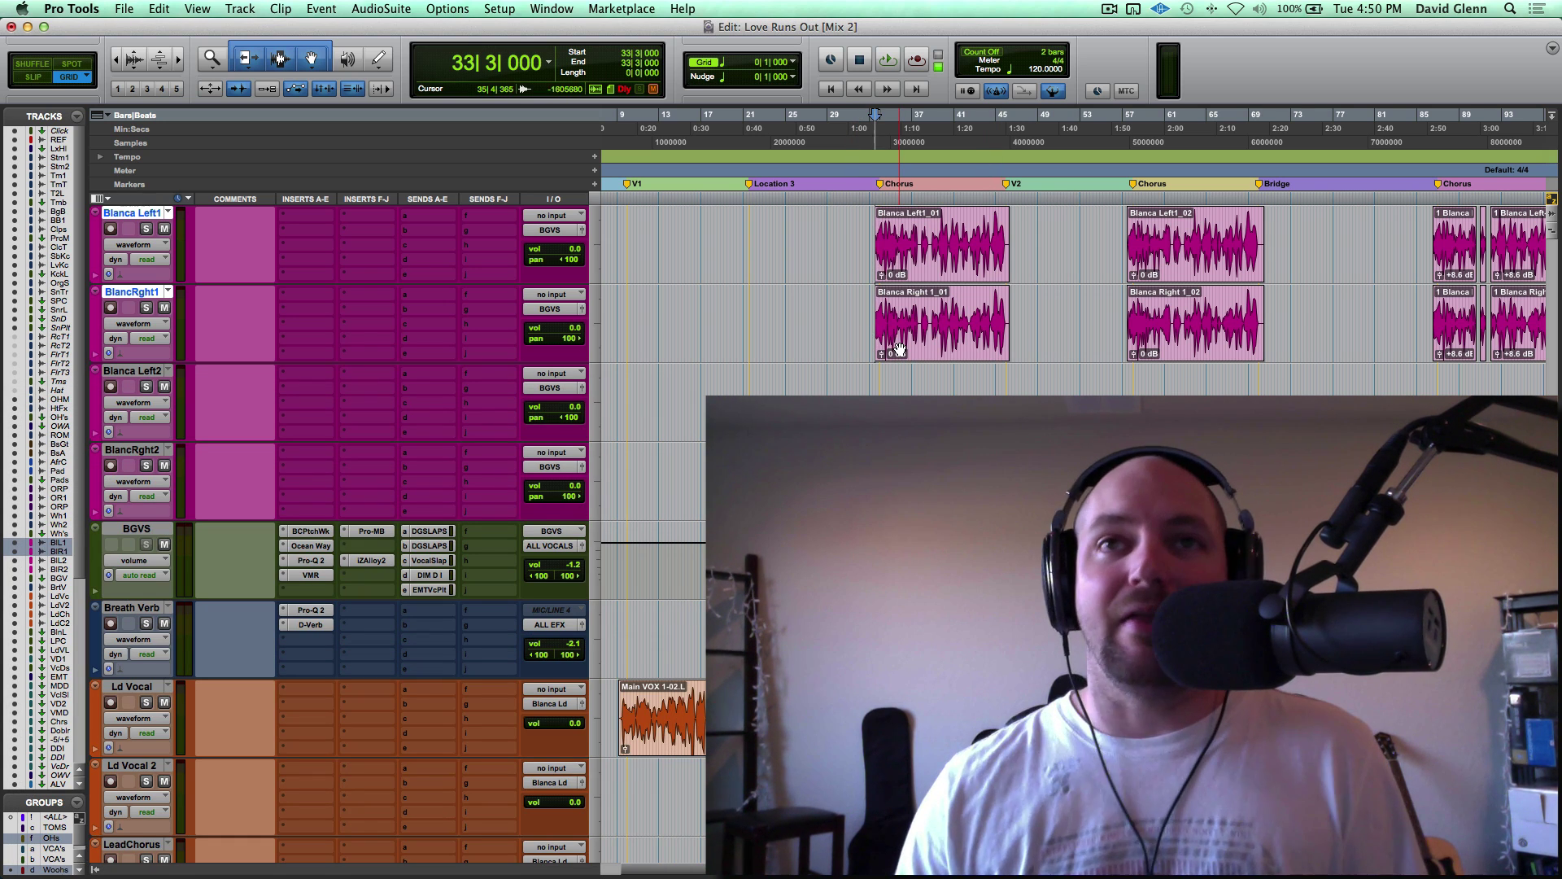
- Place the insertion point at the start of bar 32 on the Blanca Left2 track and scroll the timeline right
left_click(862, 389)
left_click(859, 389)
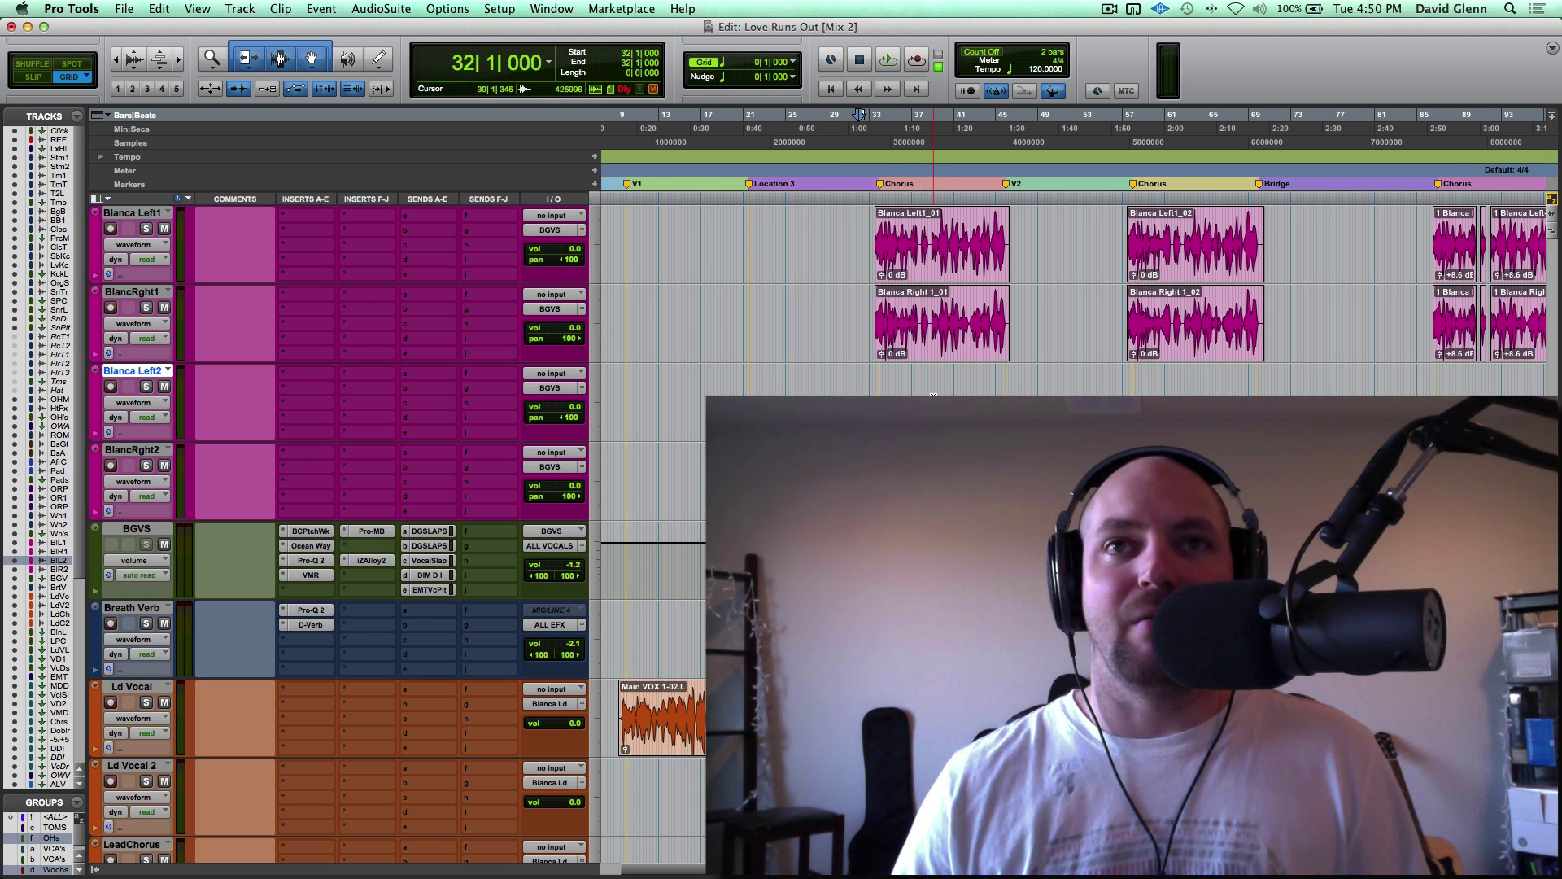
scroll(933, 394, "right", 3)
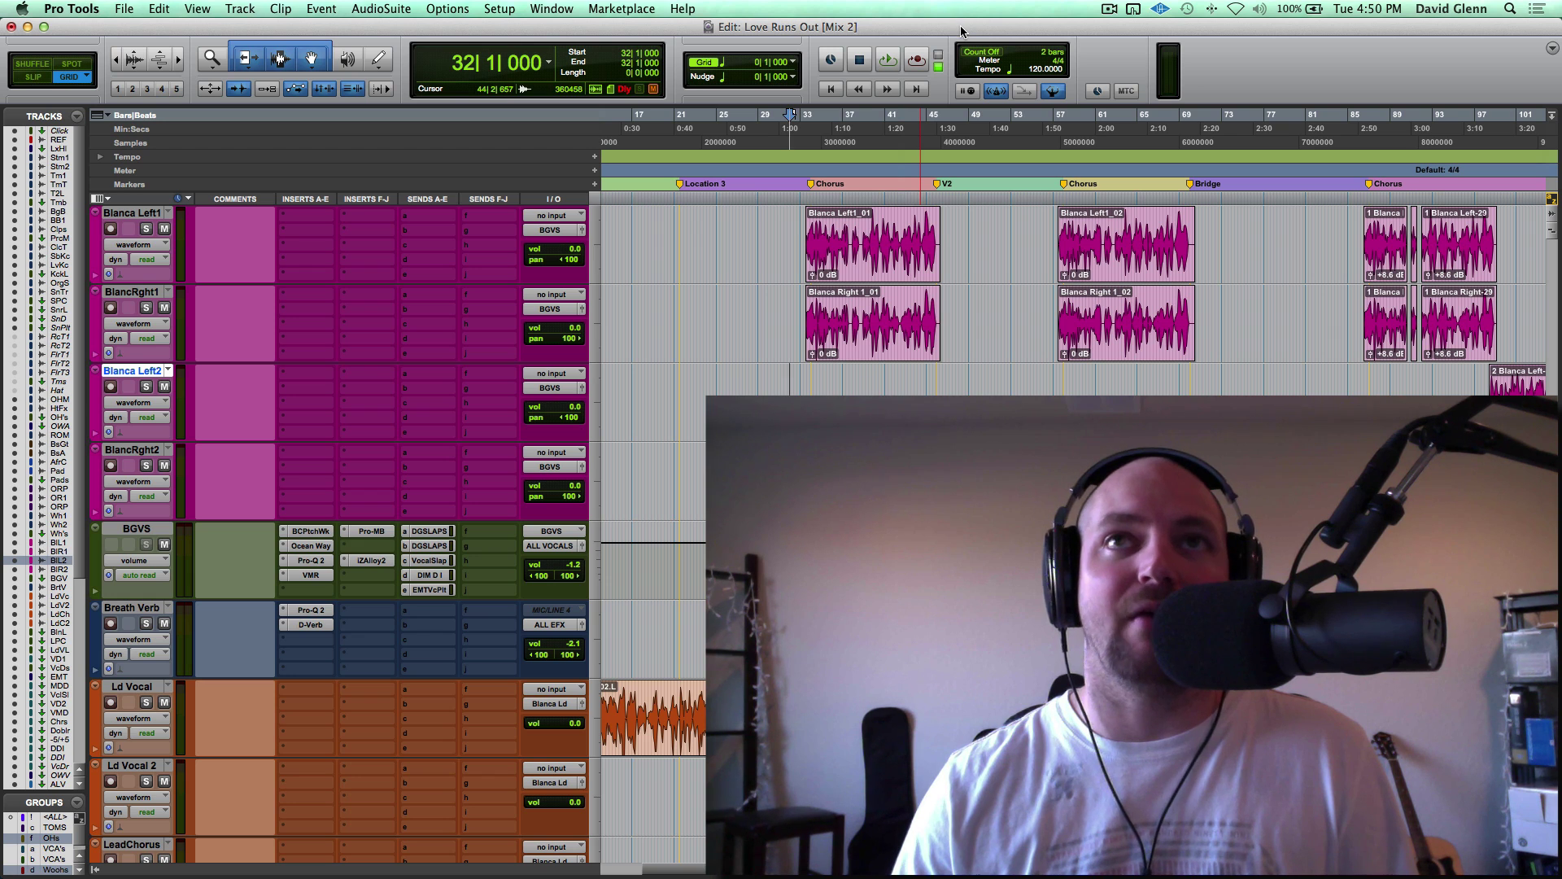
key("space")
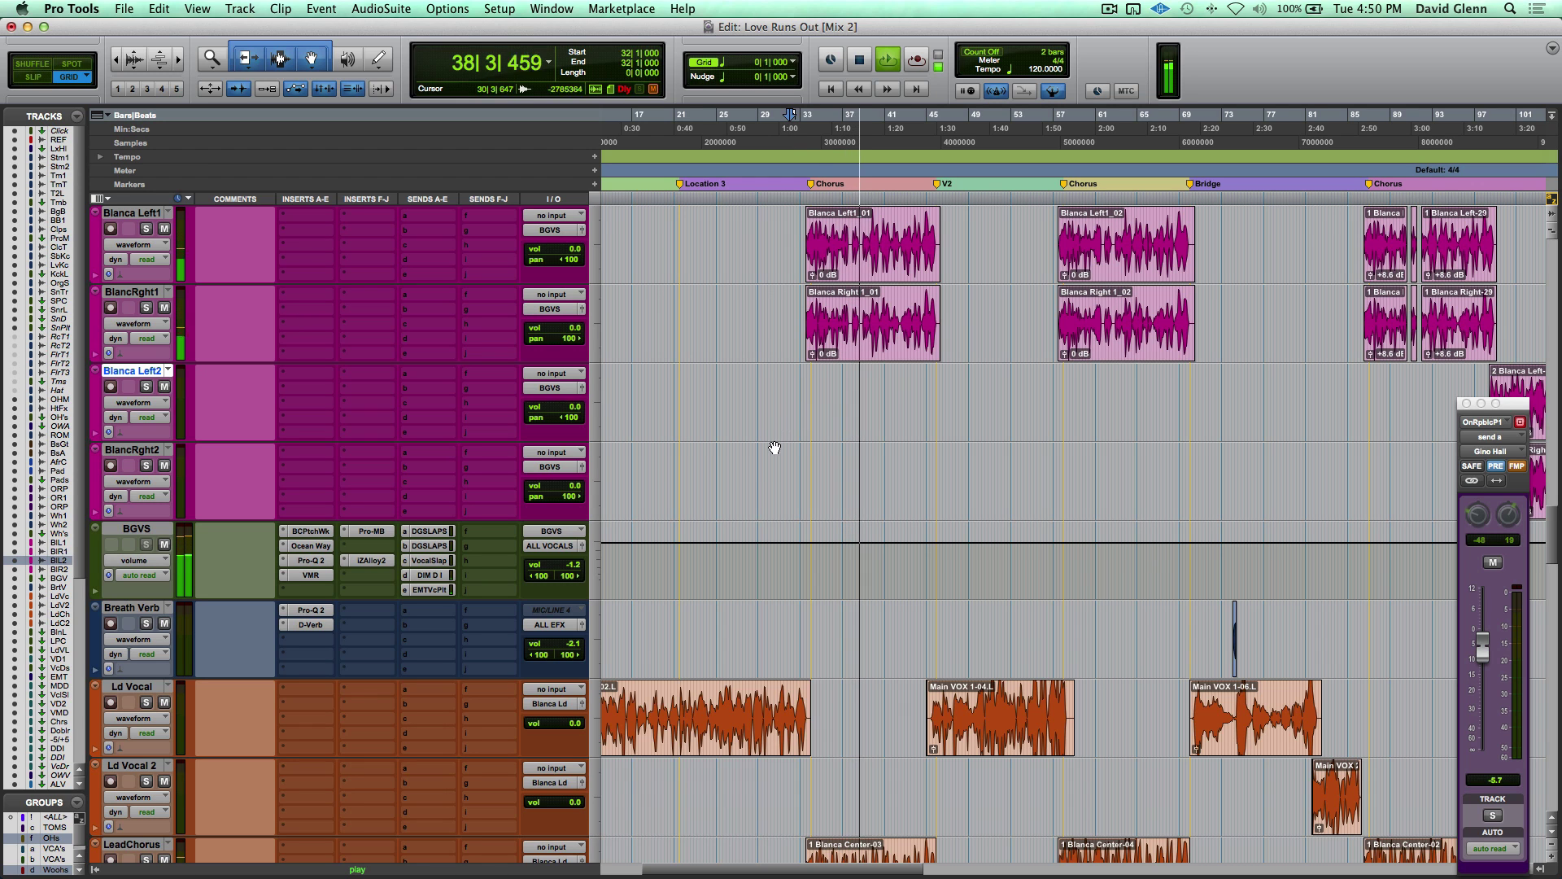
key("space")
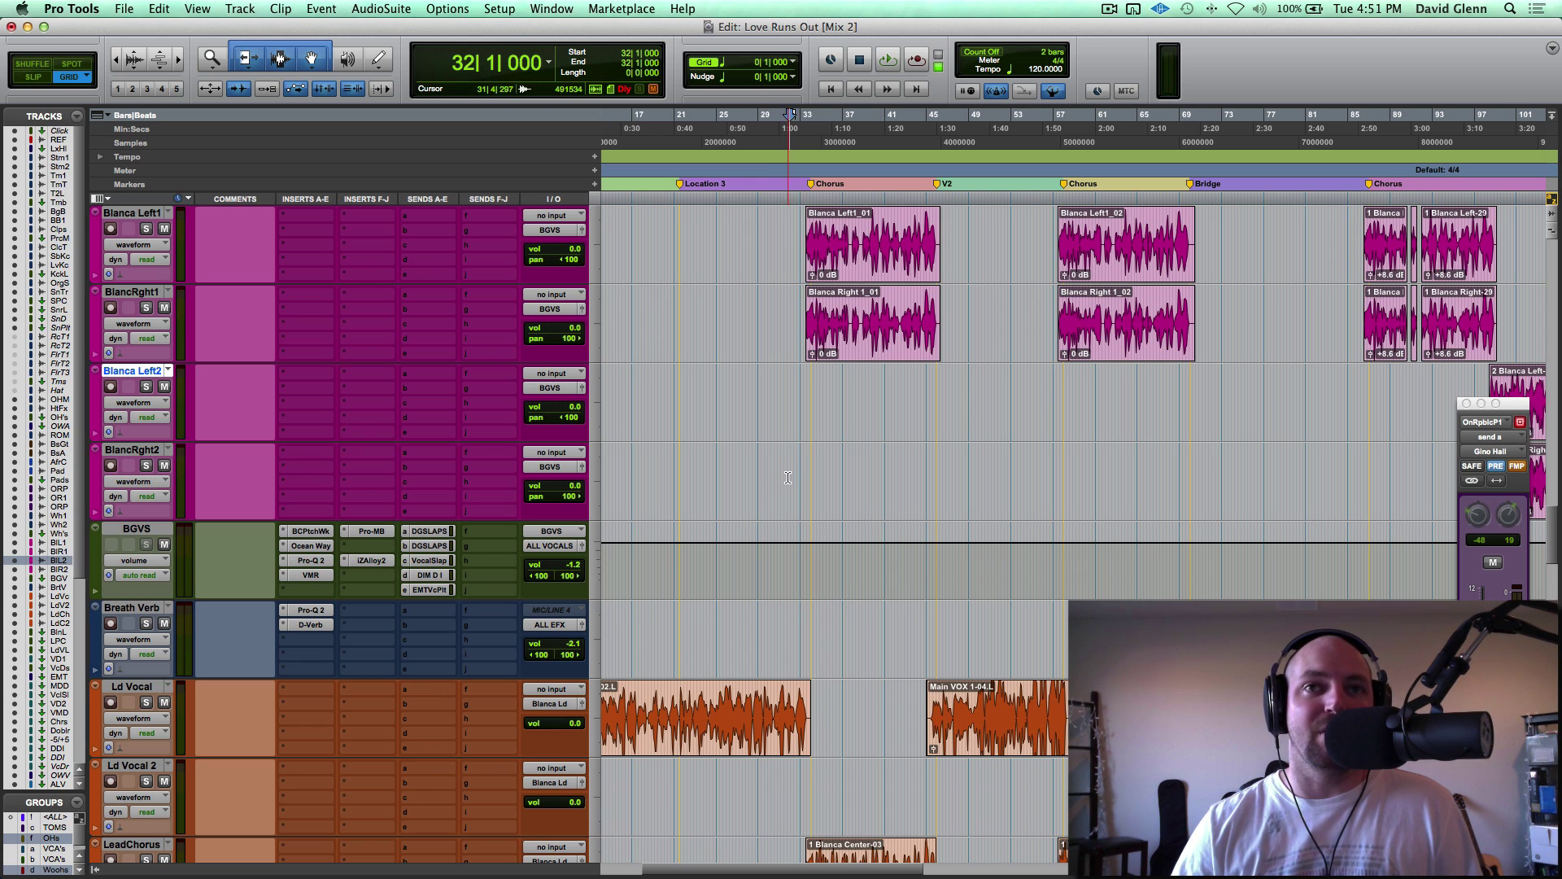
- Select the LeadChorus track and open Import Session Data with Option+Shift+I
scroll(788, 477, "down", 5)
scroll(788, 477, "left", 1)
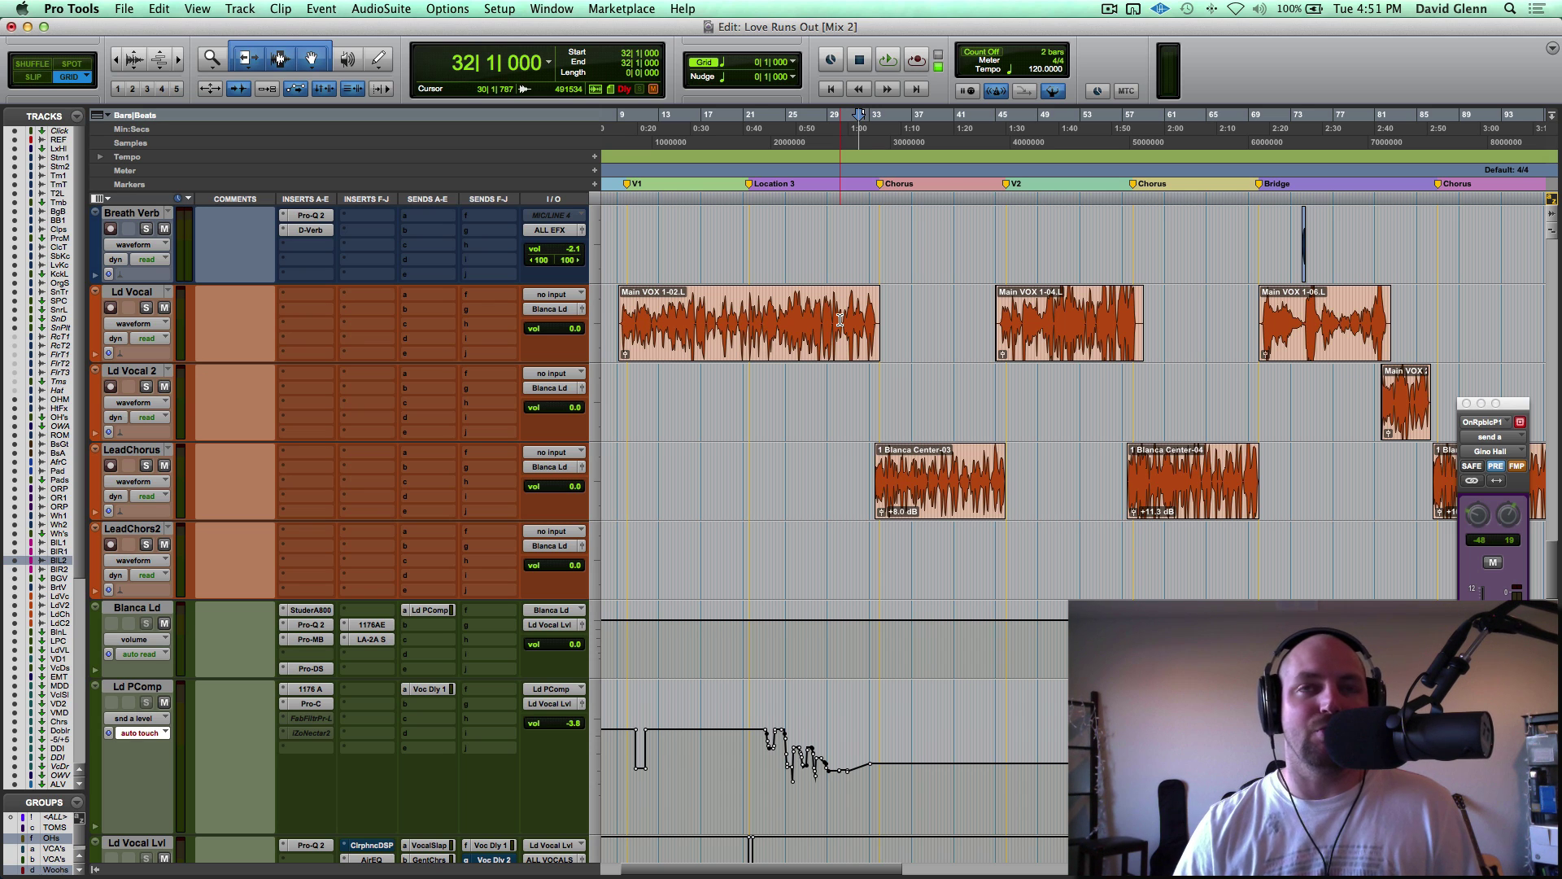
left_click(841, 460)
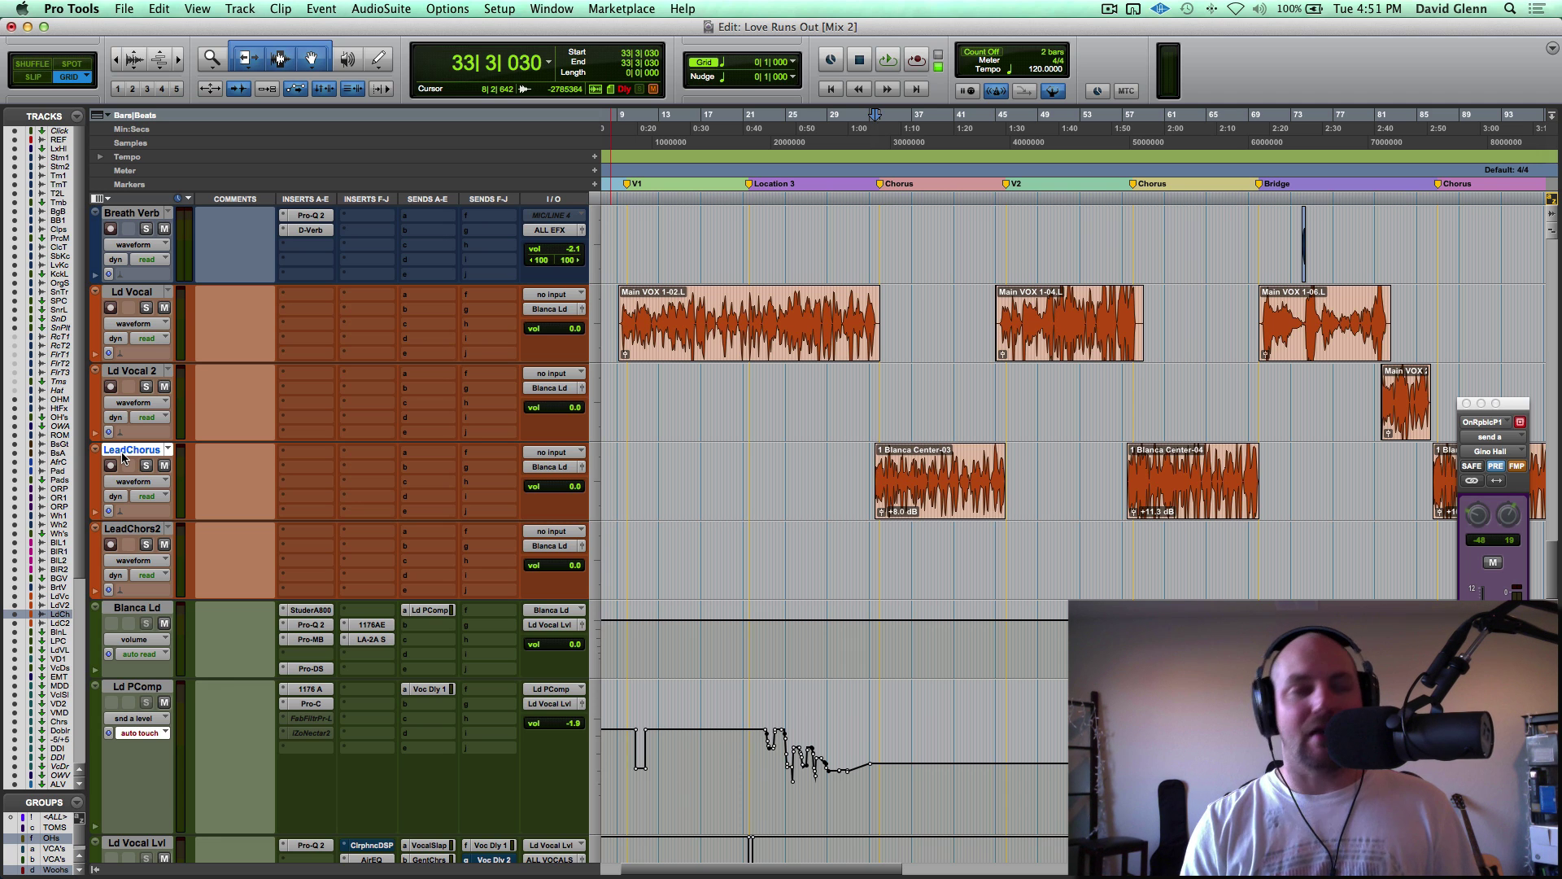
key("shift+alt+i")
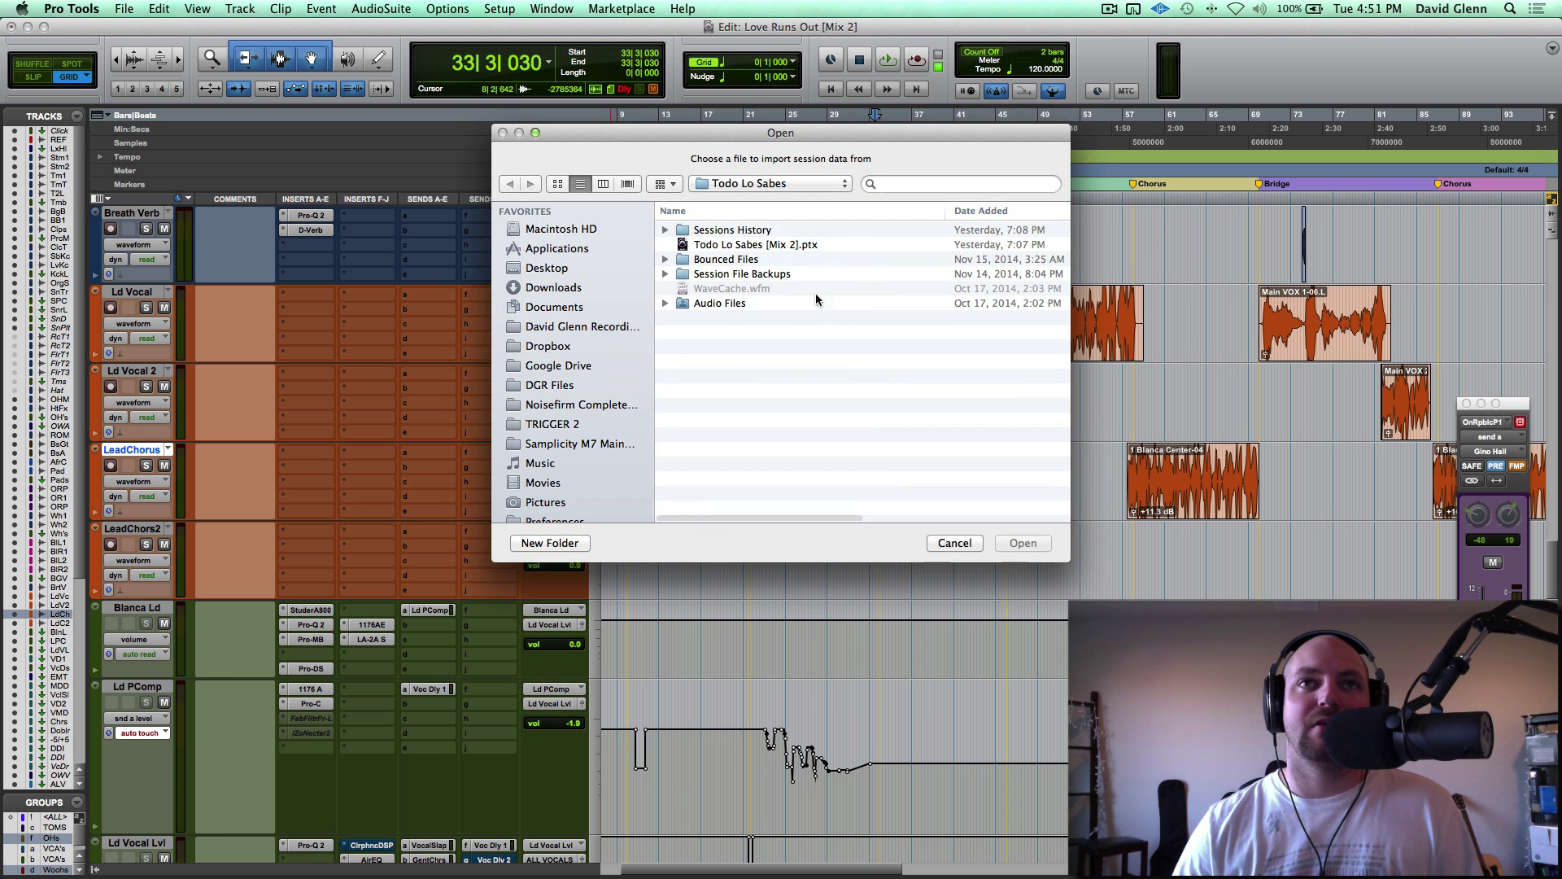
- Browse GLYPH-1 TB to the Blanca – Love Runs Out folder and open the Love Runs Out [Mix 1] session
left_click(724, 185)
left_click(744, 218)
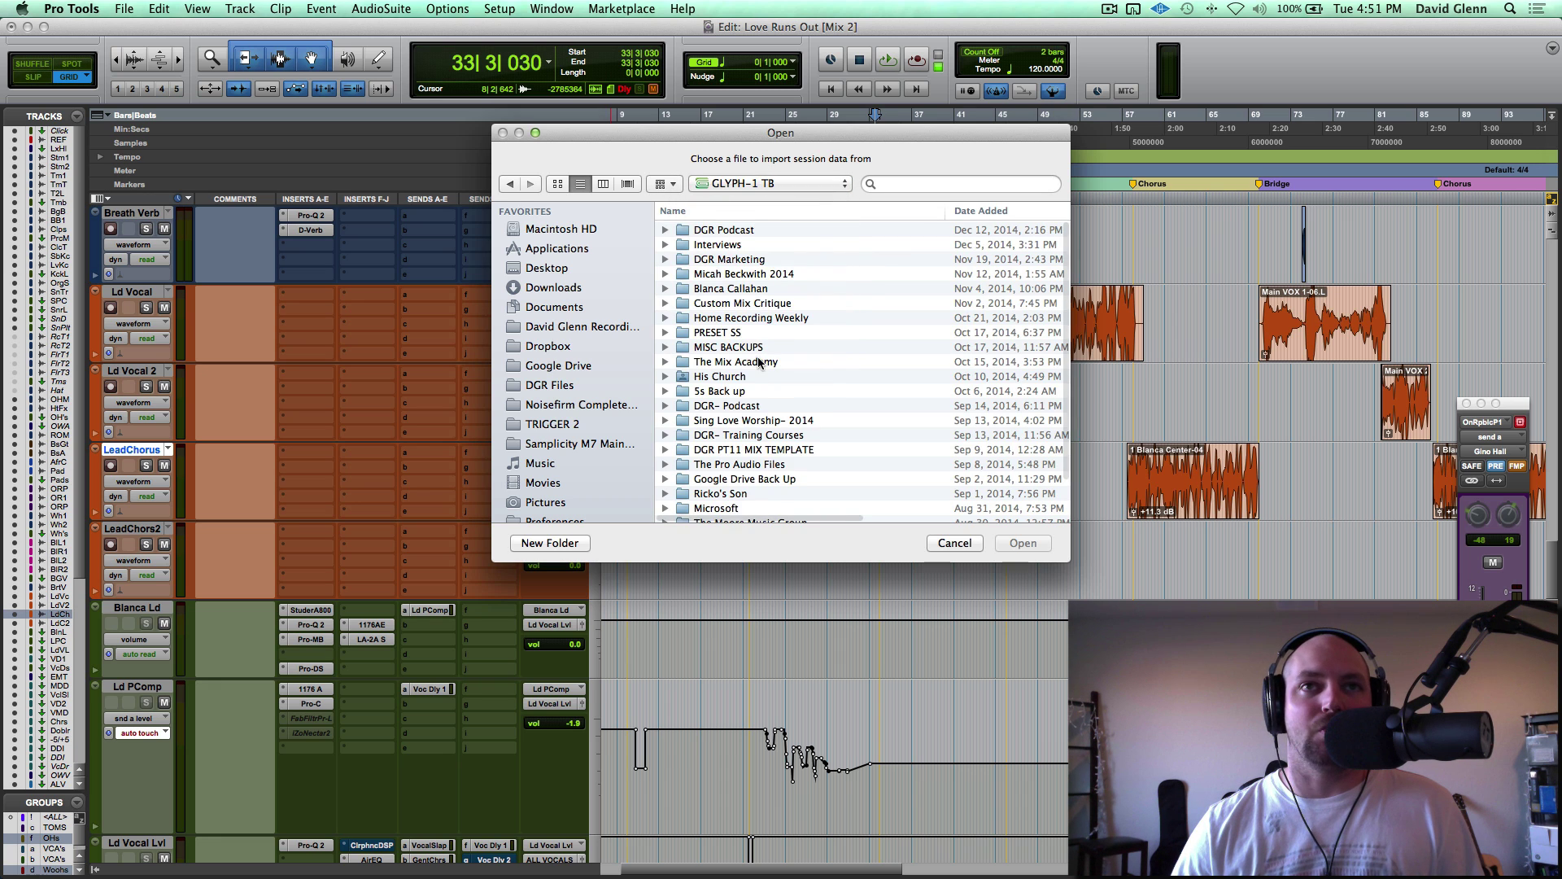
left_click(709, 214)
double_click(719, 244)
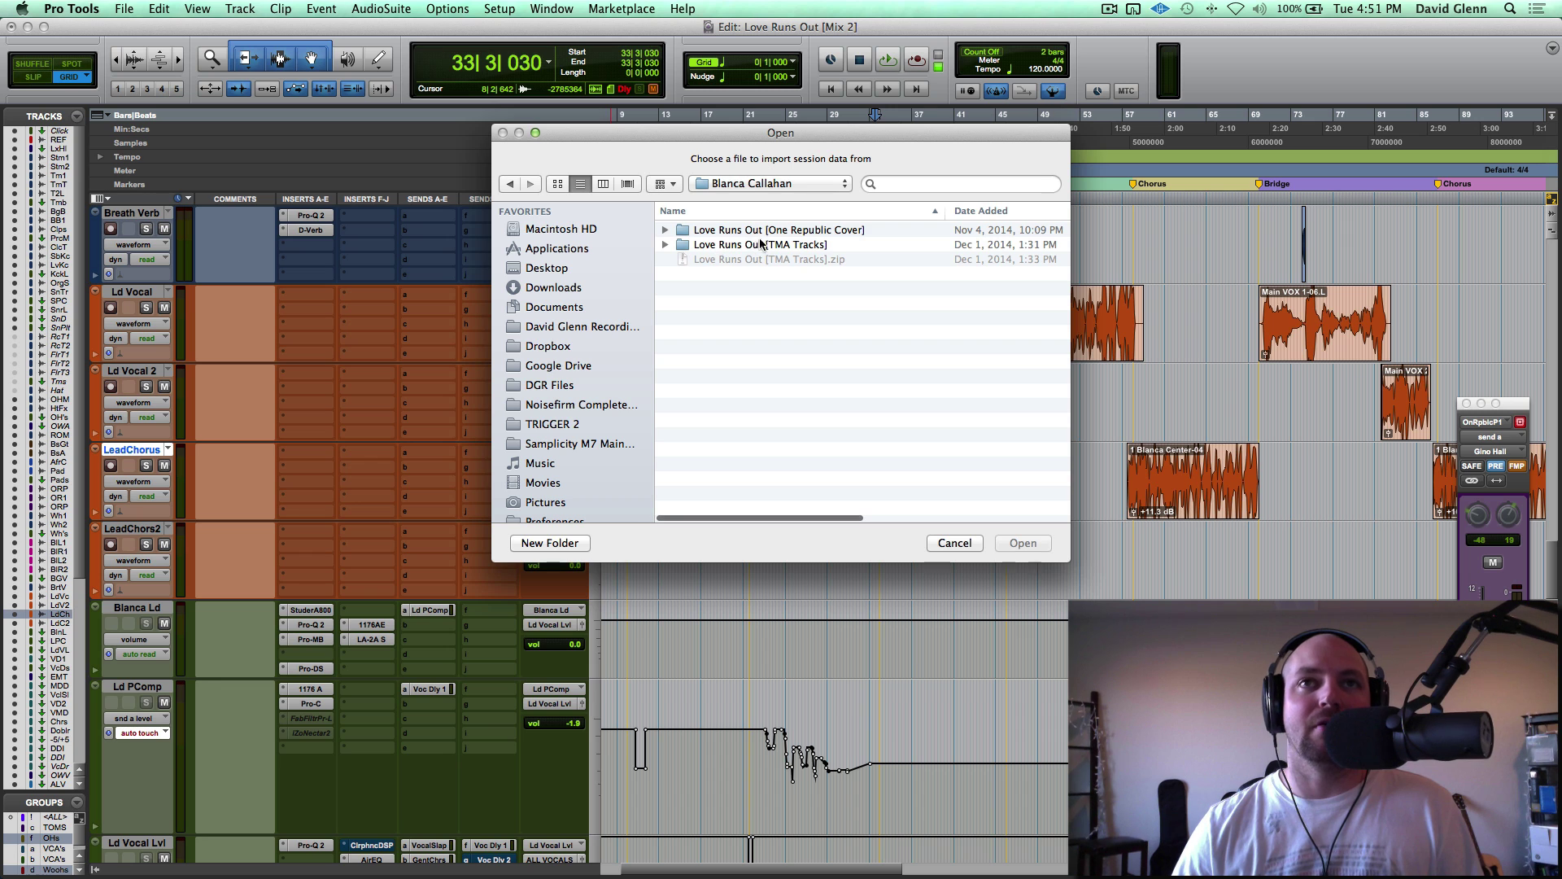
double_click(791, 231)
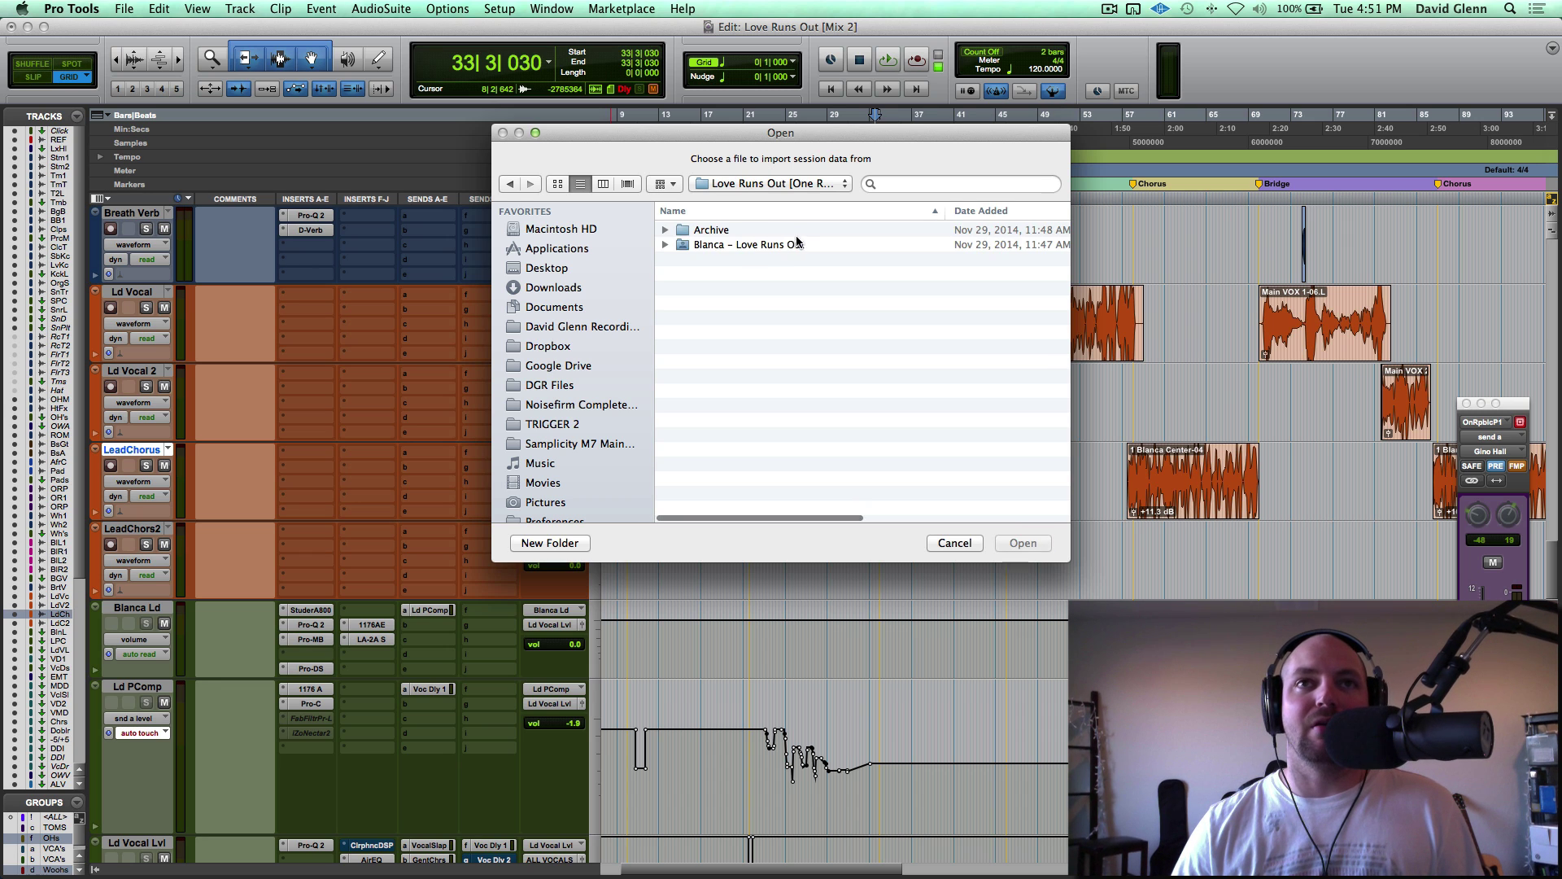
double_click(756, 246)
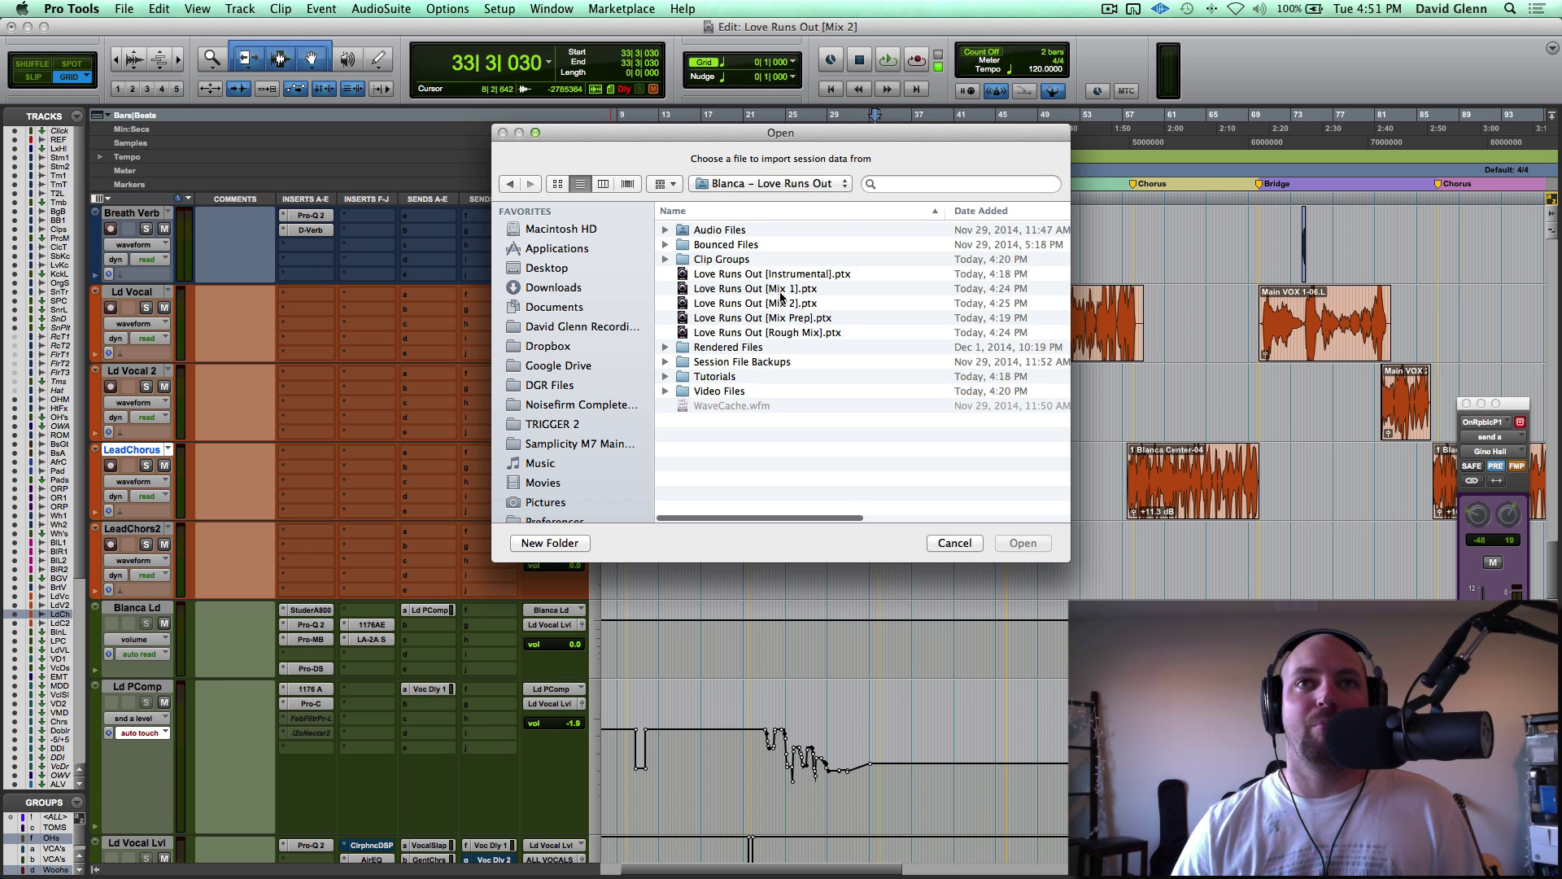
double_click(765, 289)
- Set the Lead Chorus track's import destination to New Track
scroll(603, 511, "down", 15)
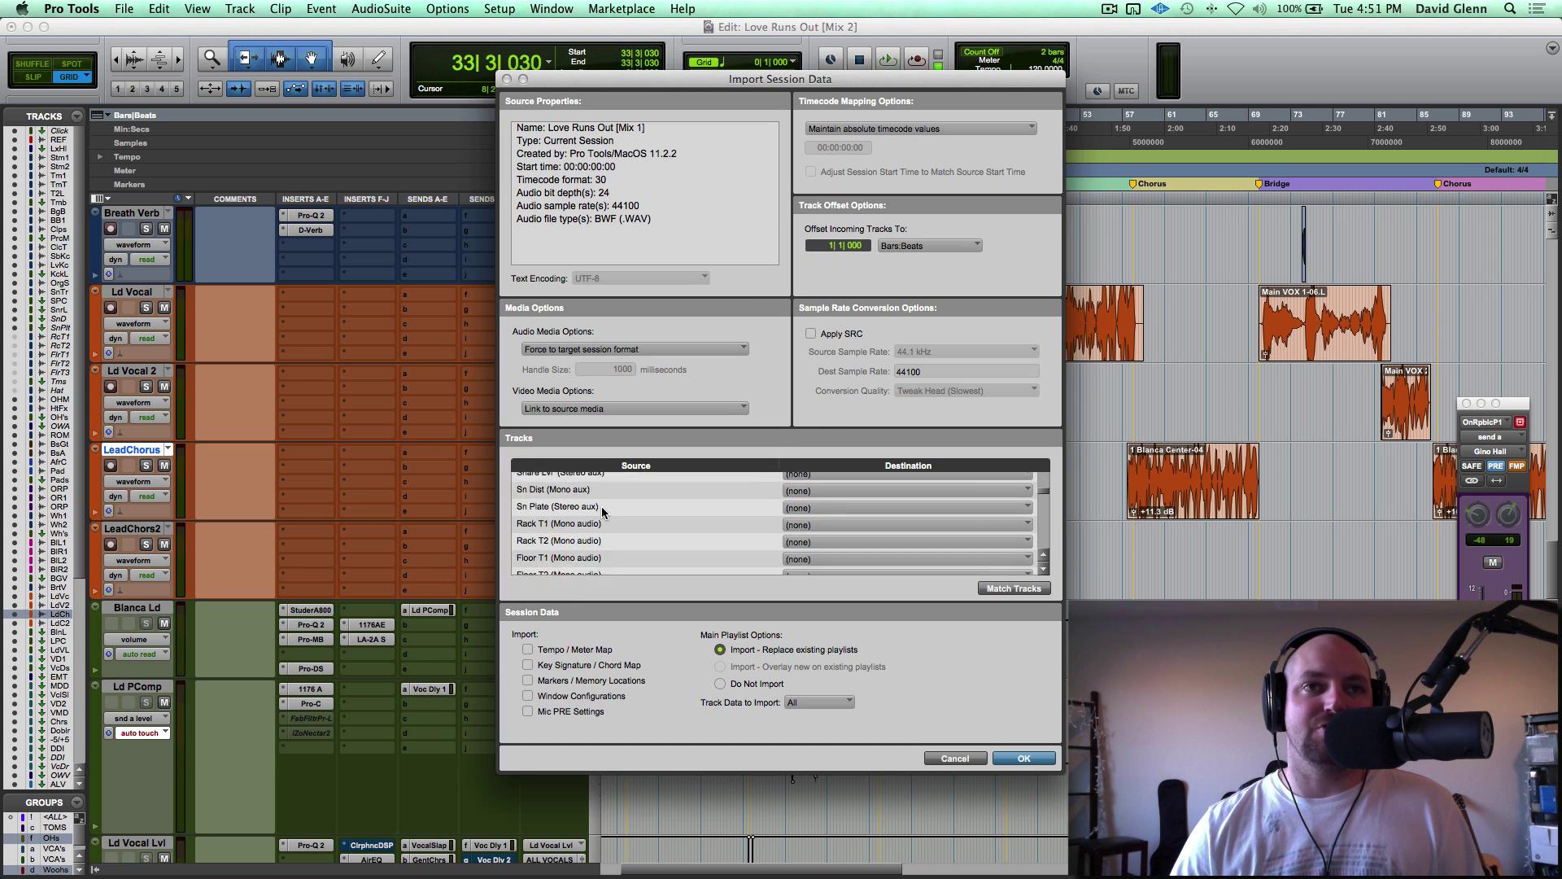
scroll(603, 511, "down", 15)
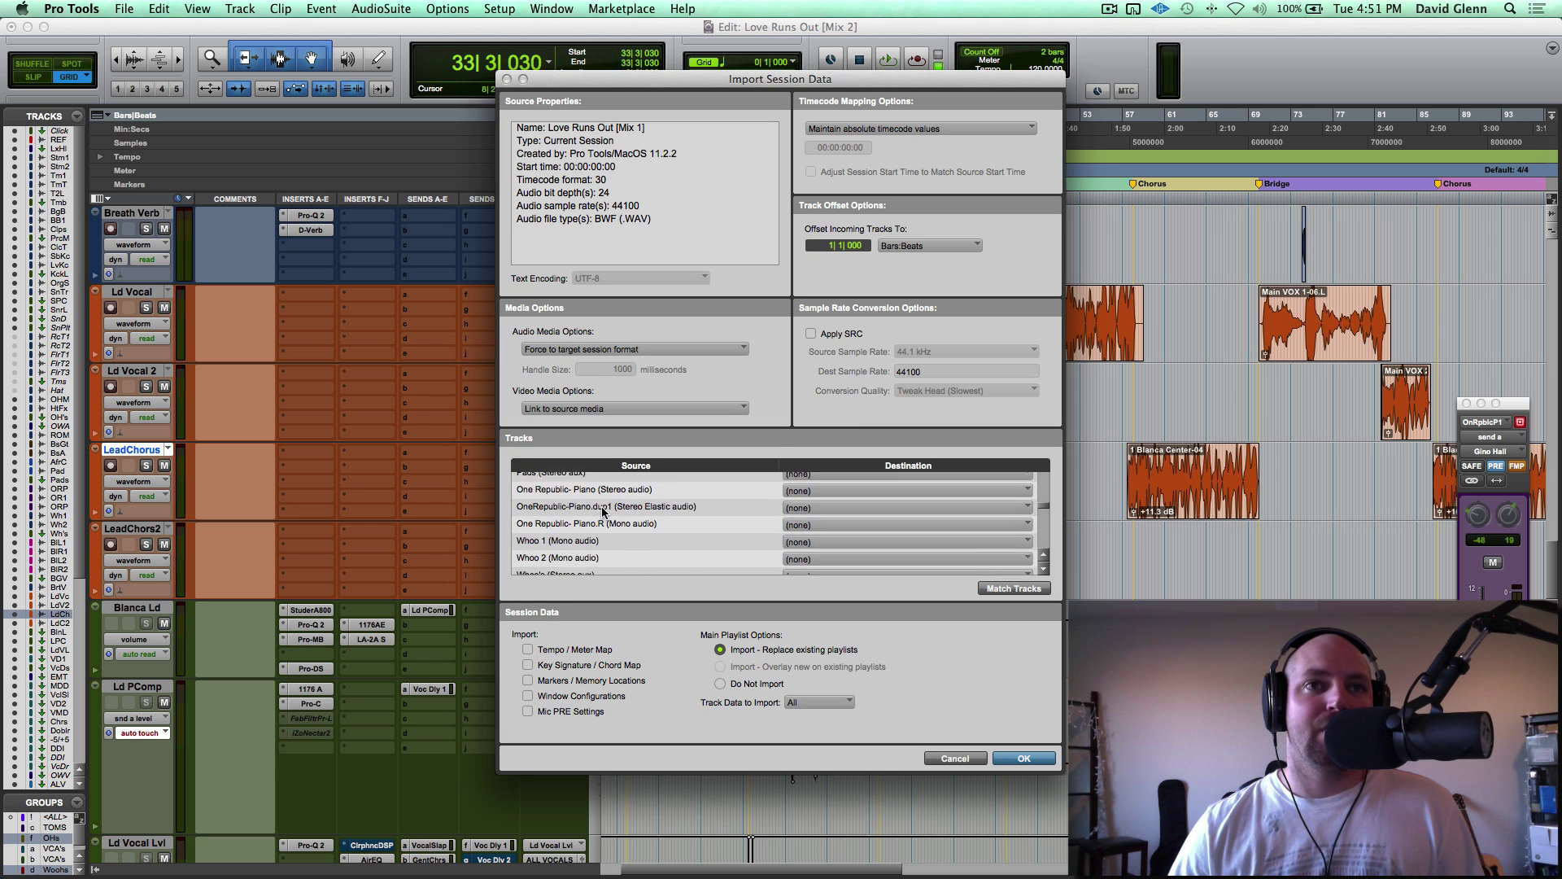
scroll(603, 511, "down", 5)
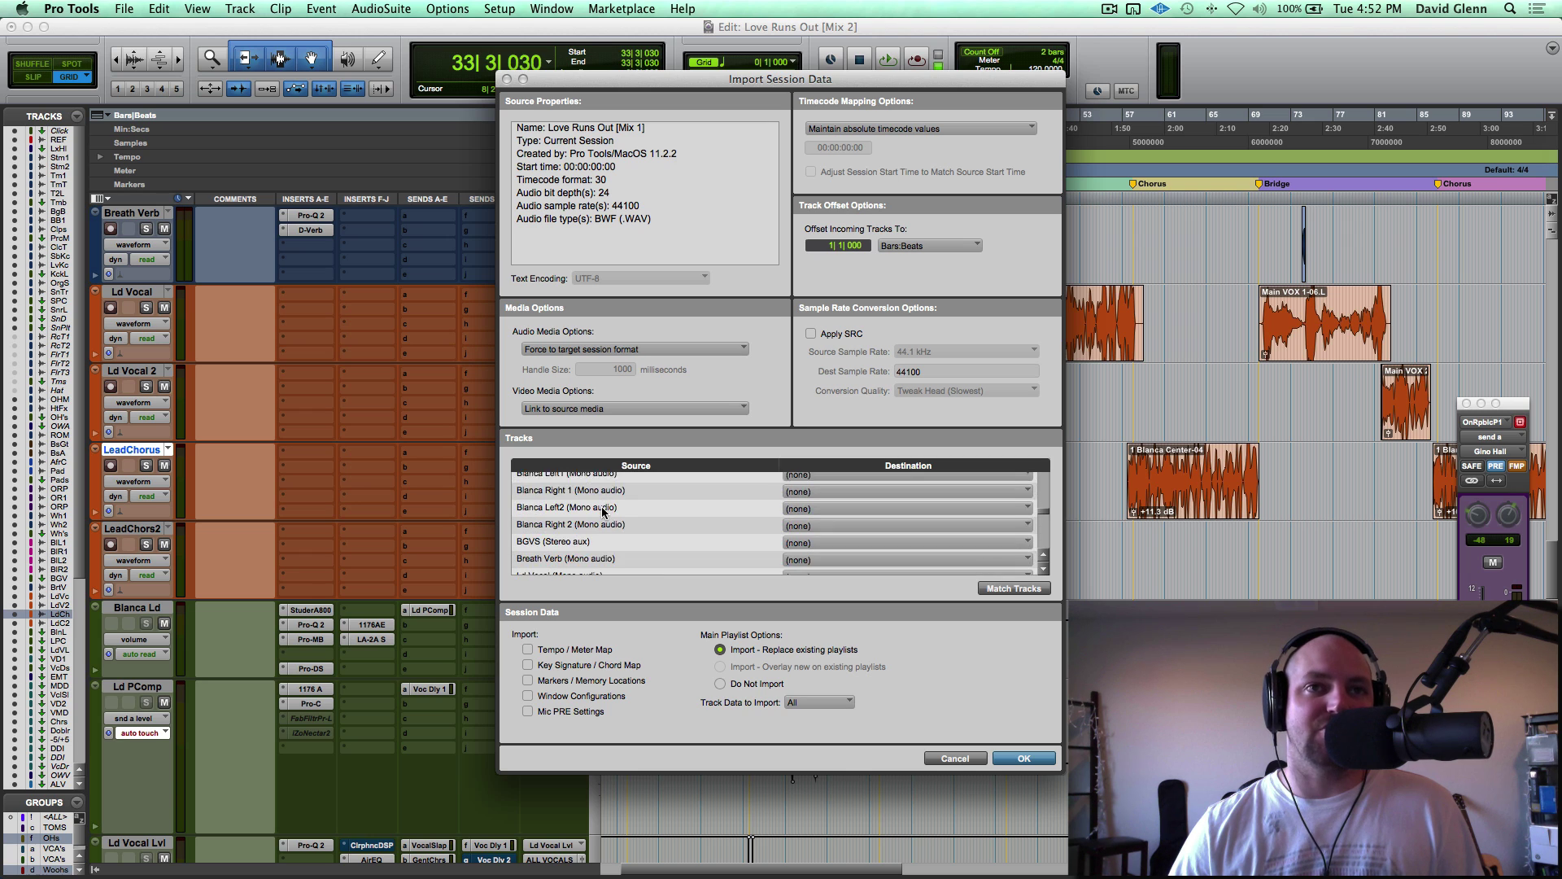
scroll(603, 511, "down", 2)
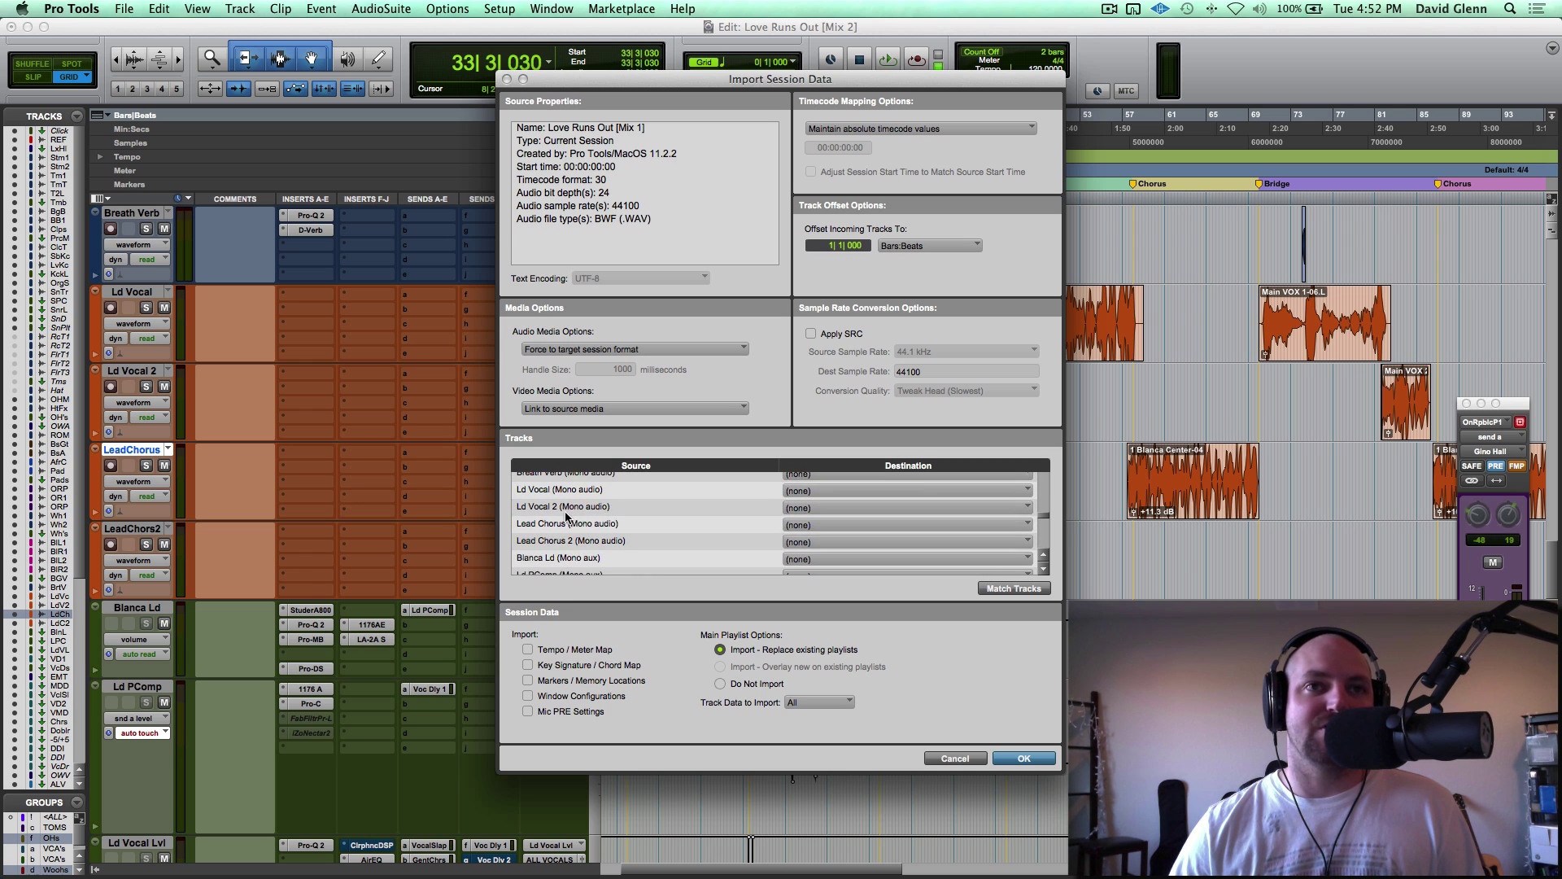
left_click(535, 525)
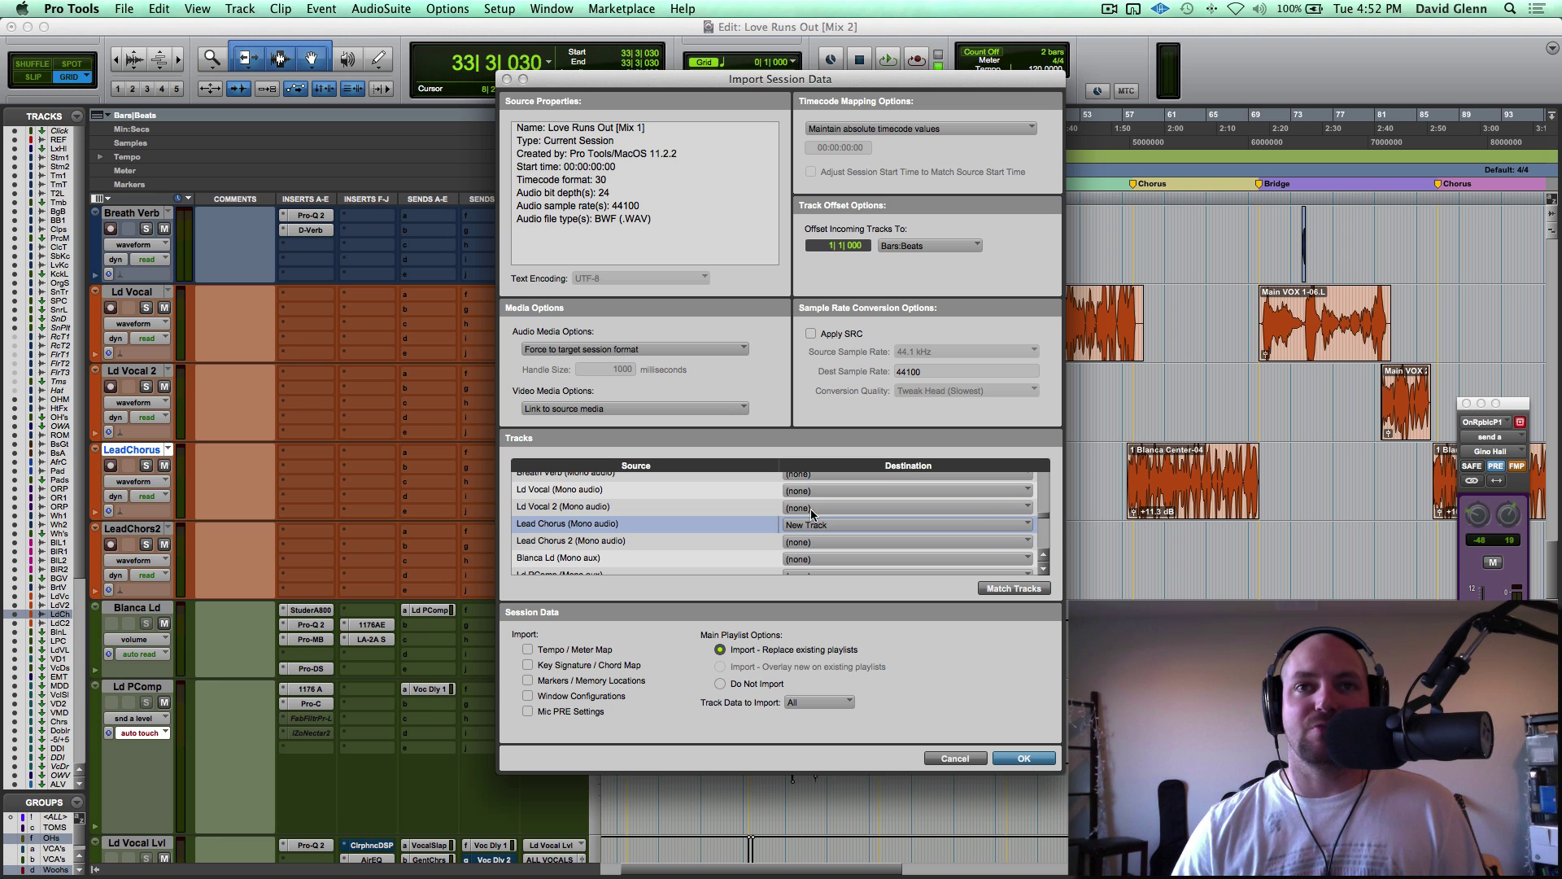
- Confirm the import to add Lead Chorus as LeadChrs.1, then switch to the Finder session folder
left_click(1024, 759)
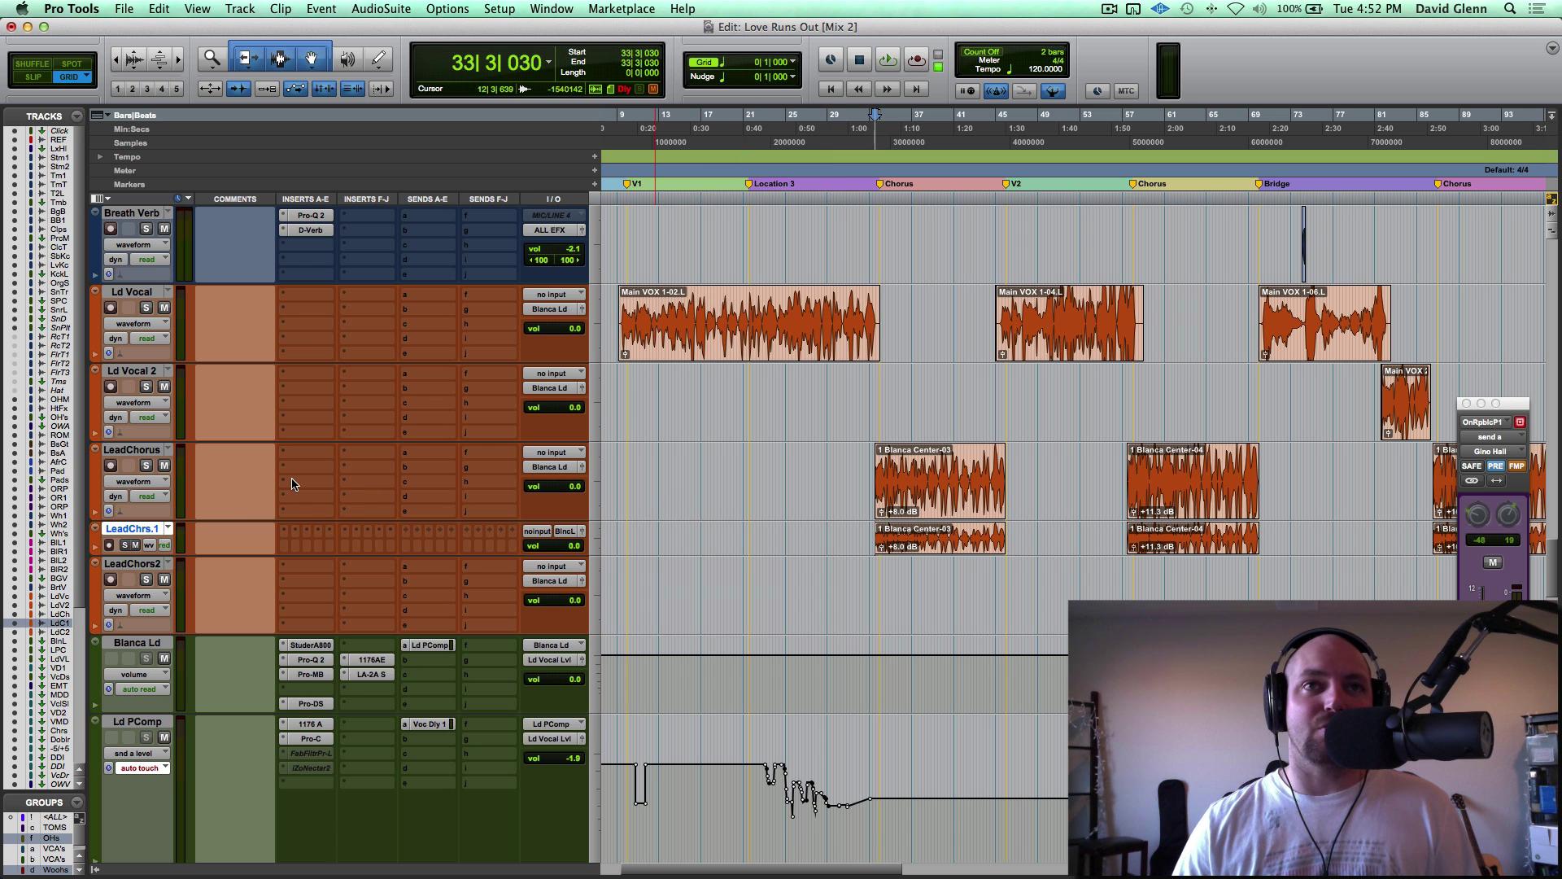
key("super+Tab")
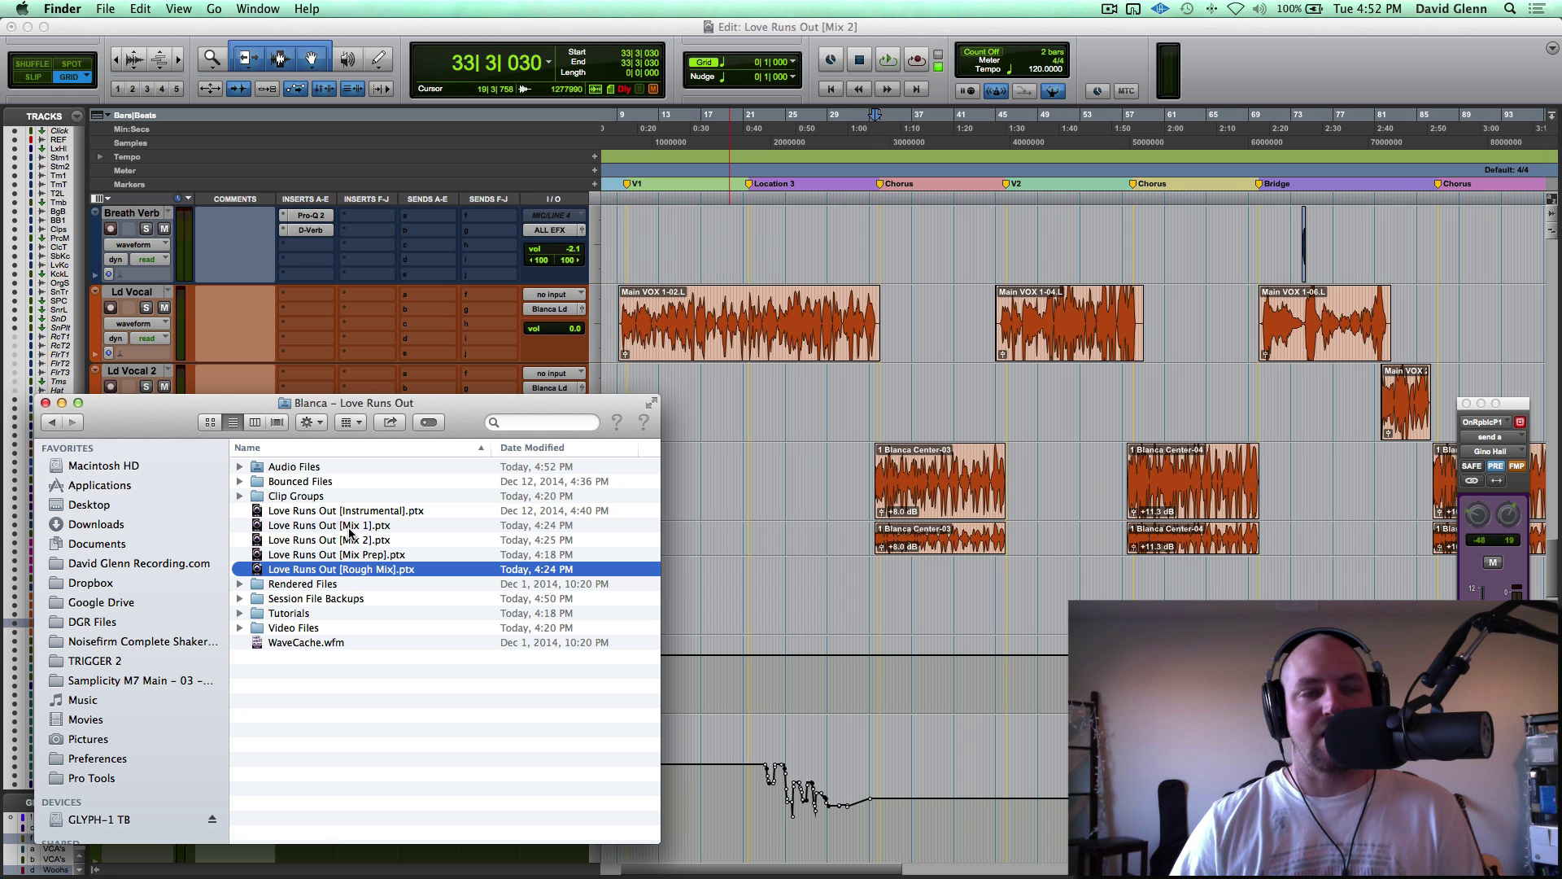
- Create a Sessions History folder in the Love Runs Out folder, then select the Mix 1 and Instrumental files
right_click(317, 693)
left_click(358, 704)
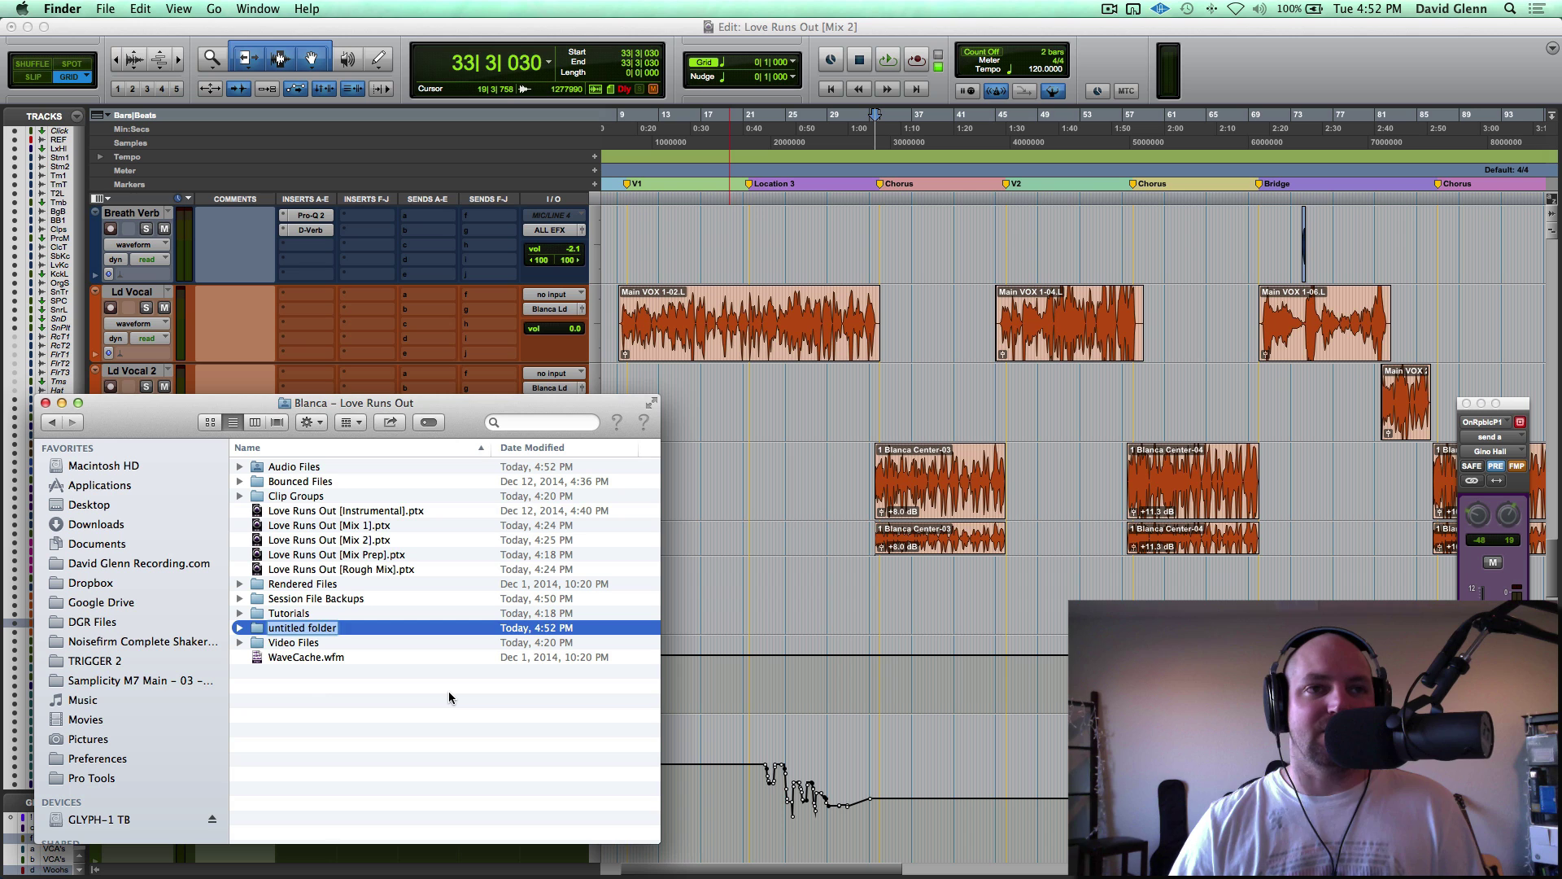
type("Sessions Histry")
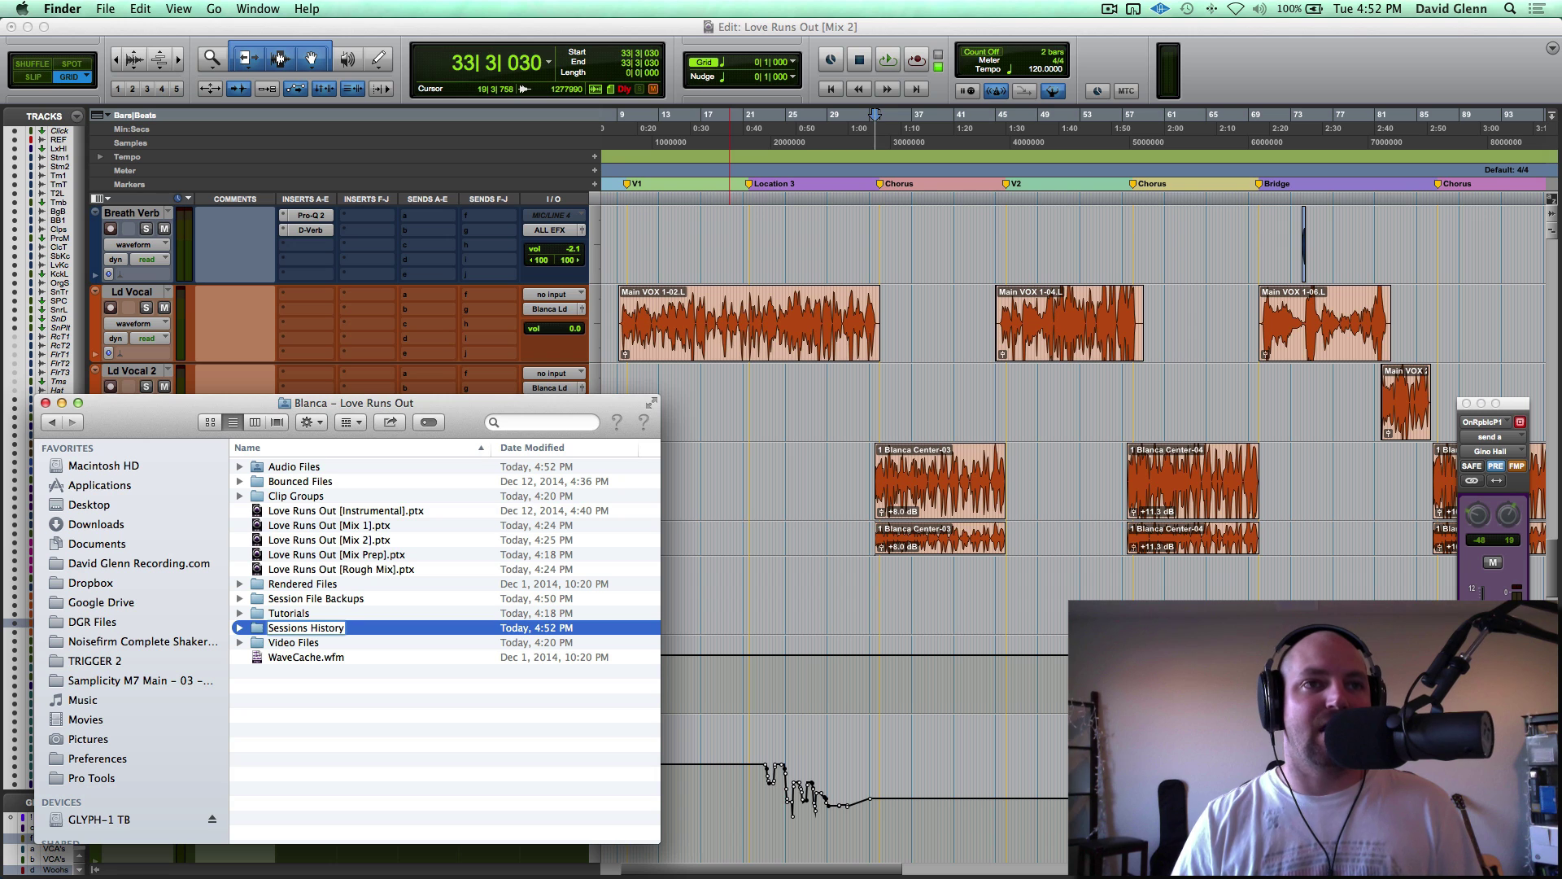
key("Return")
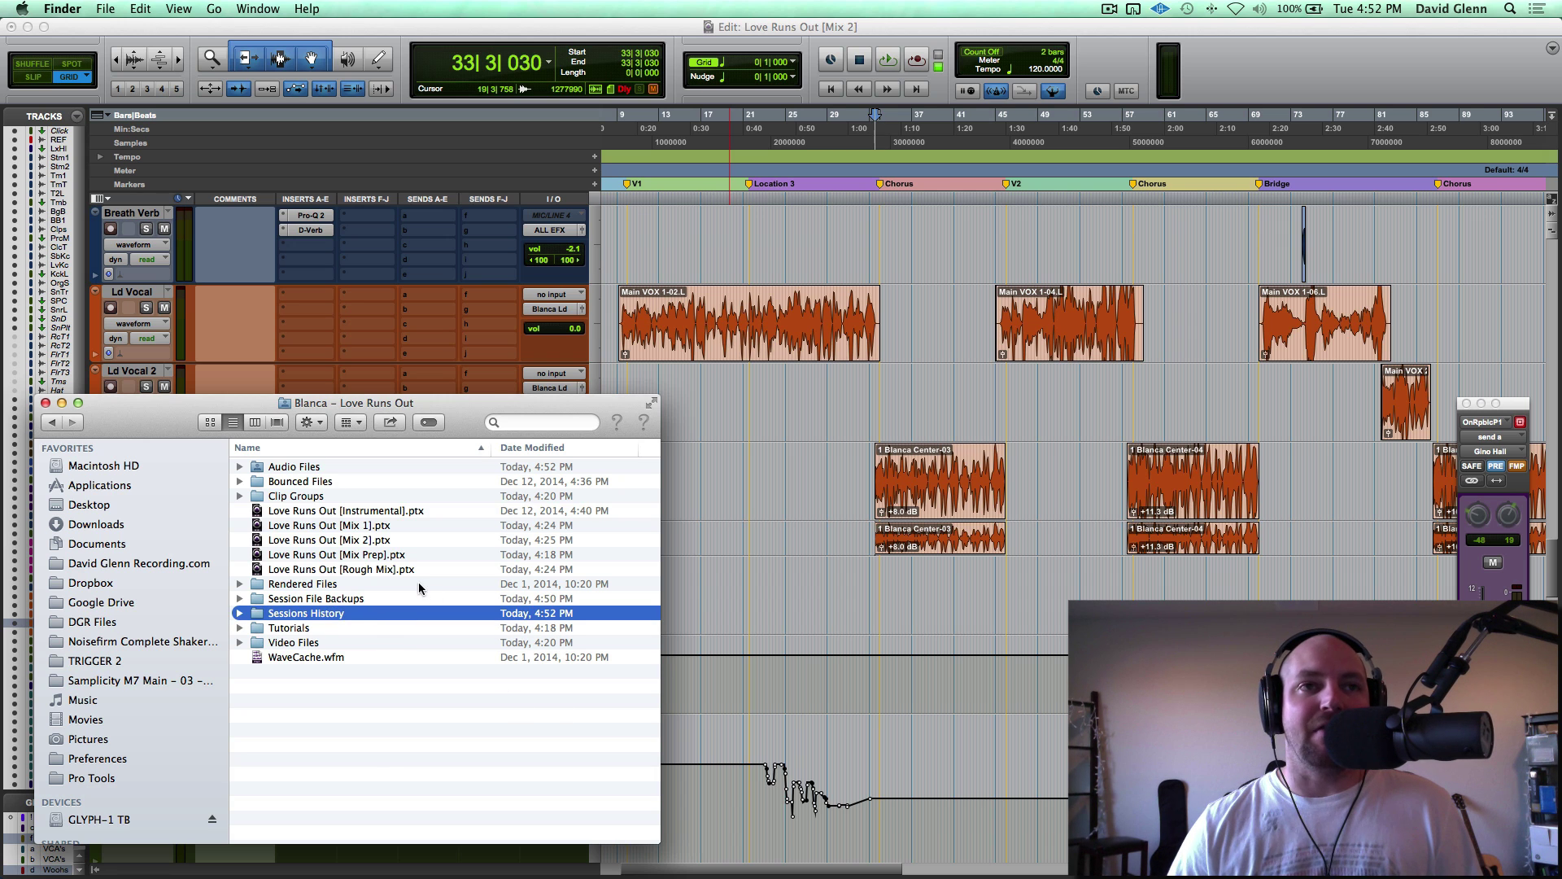
left_click(340, 528)
left_click(356, 513)
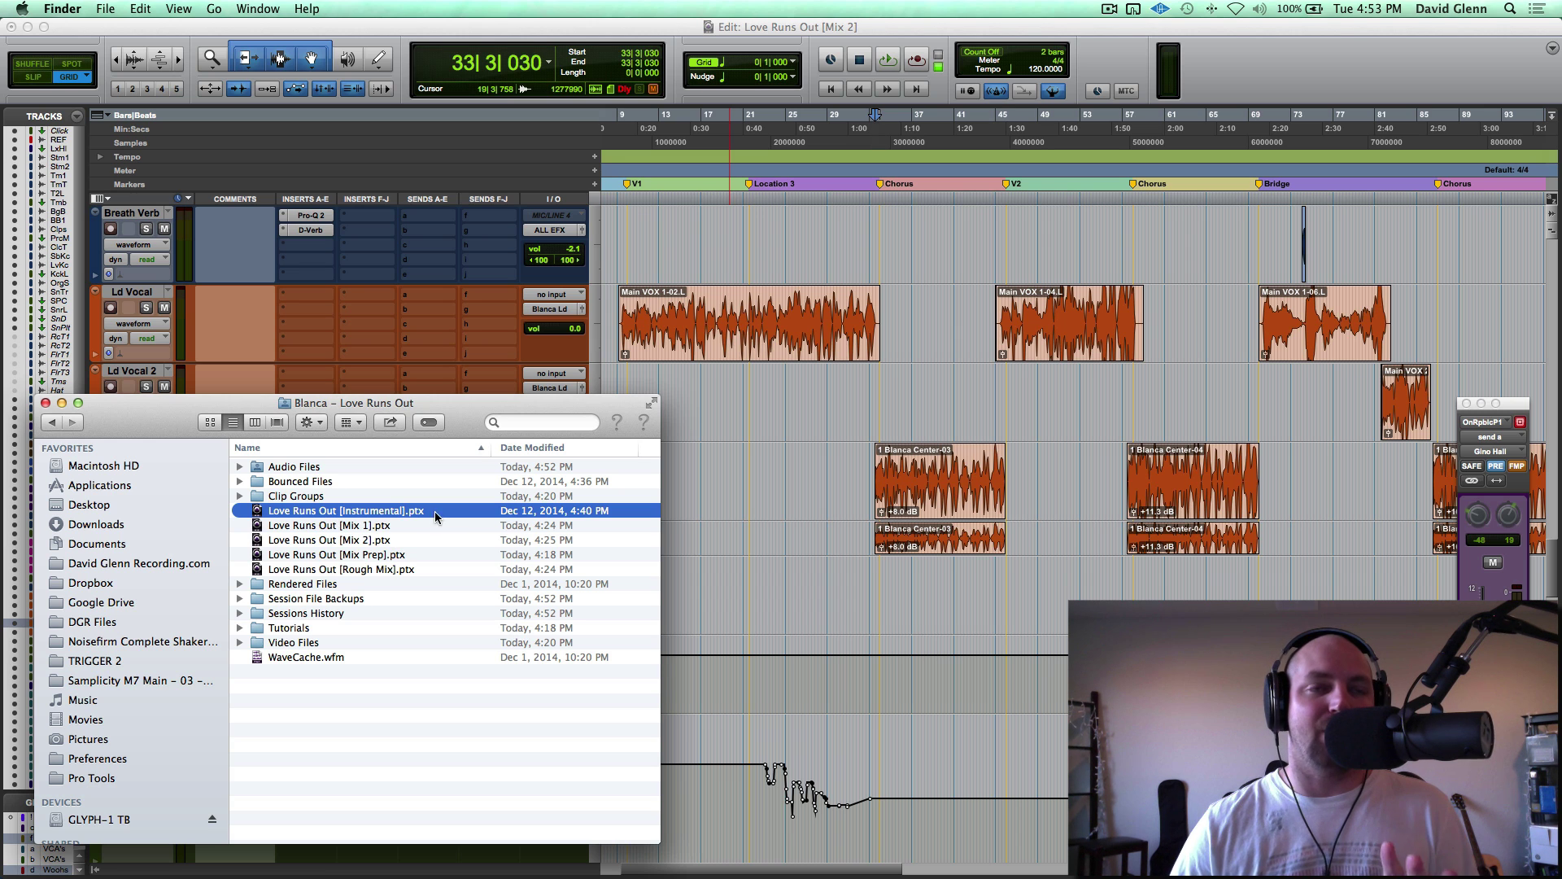
- Select the Mix 2, Mix Prep and Rough Mix .ptx files as one range
left_click(310, 539)
left_click(340, 570, "shift")
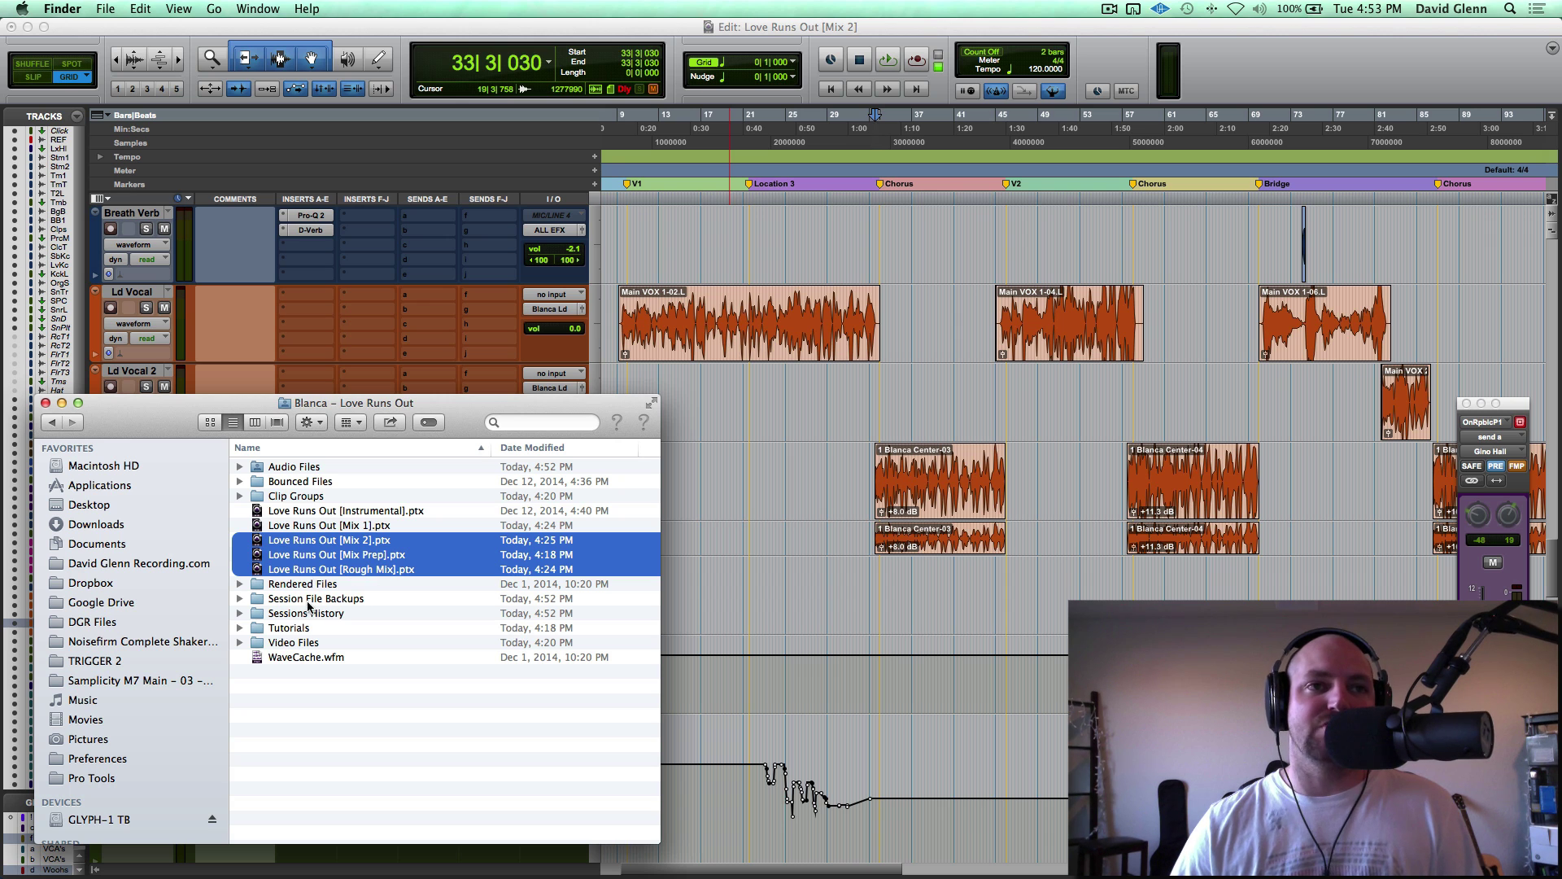